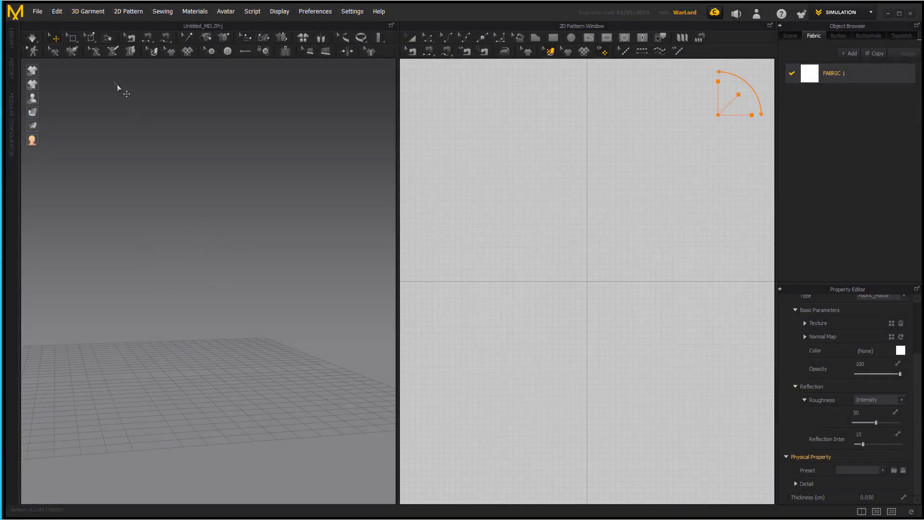
Import the couch OBJ file as an avatar at cm scale.
left_click(37, 12)
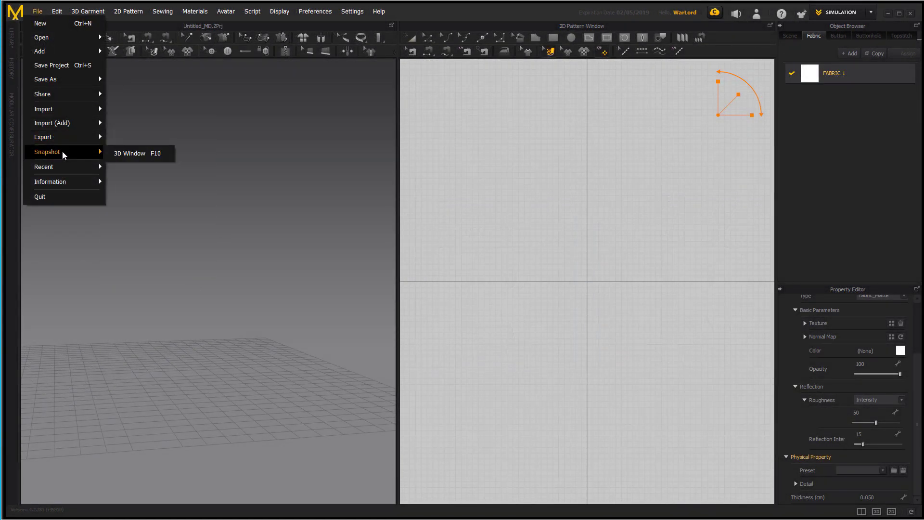
mouse_move(53, 111)
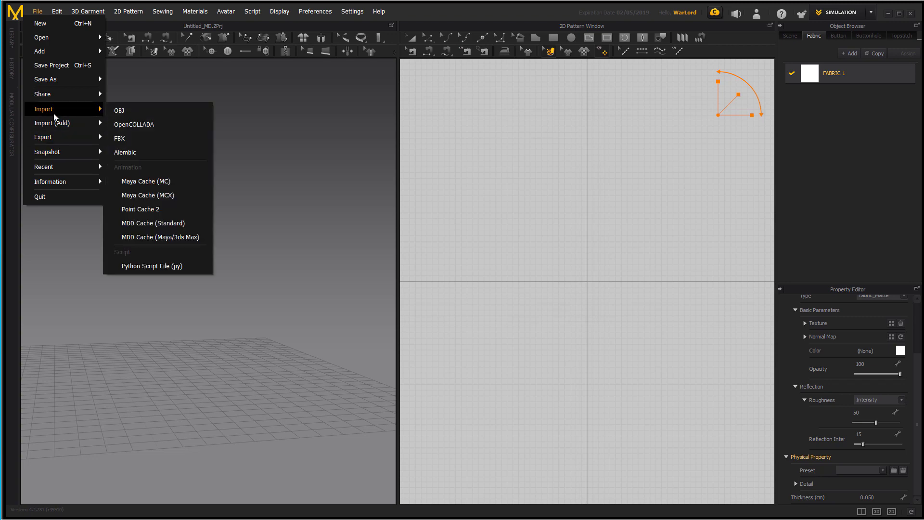
left_click(121, 111)
scroll(365, 147, "down", 3)
scroll(353, 163, "down", 15)
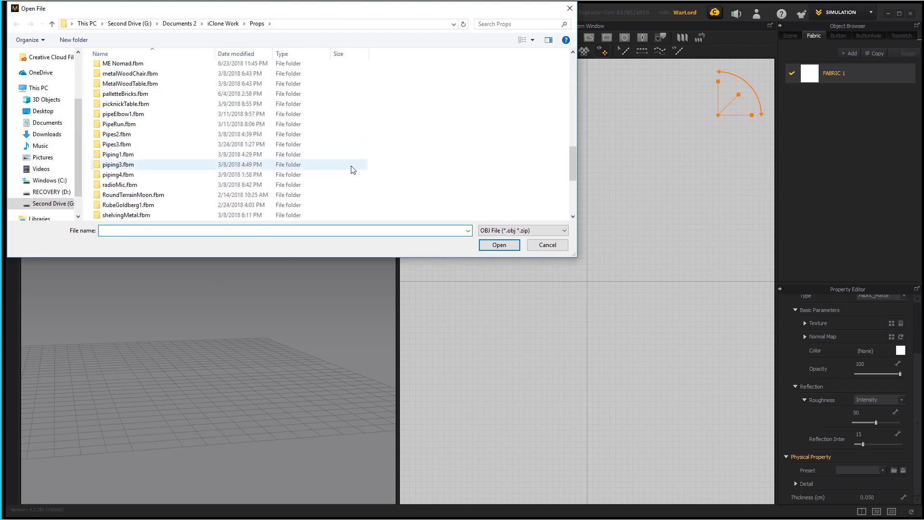
double_click(110, 215)
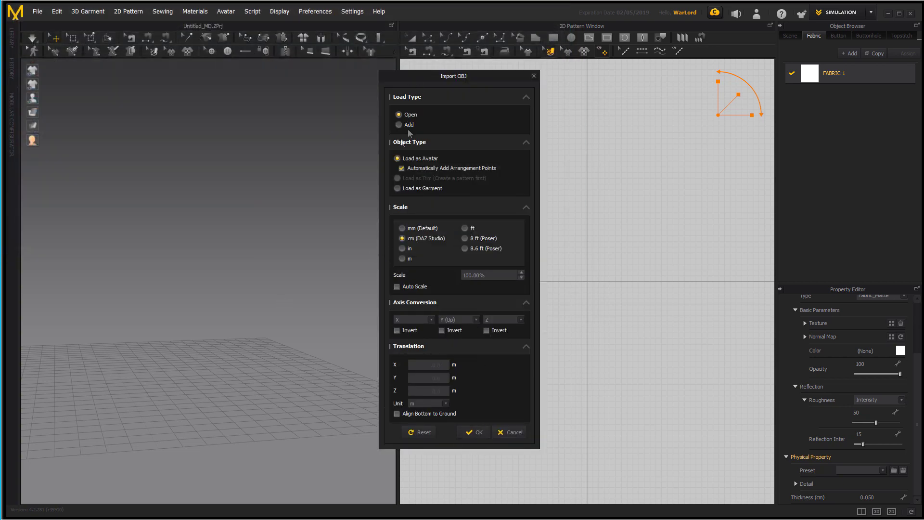
left_click(475, 433)
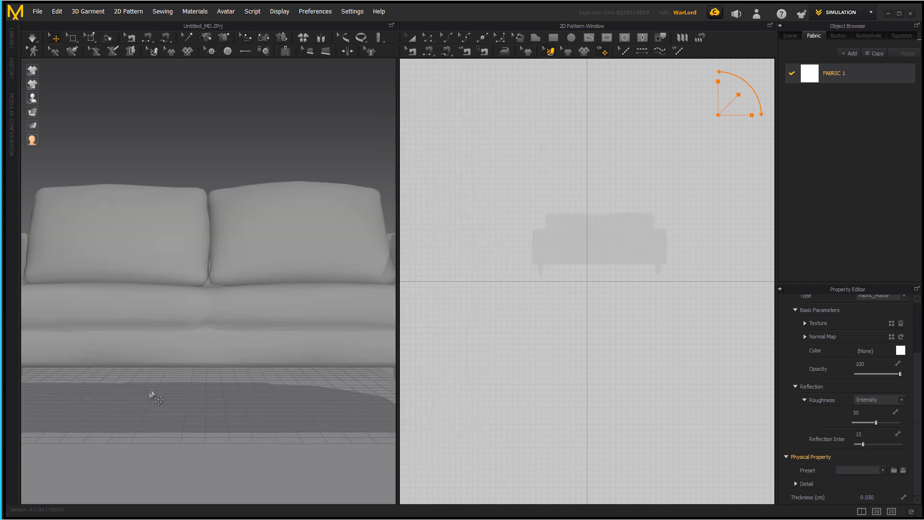
Select the couch and drag it slightly down along the gizmo's Y axis.
scroll(166, 324, "down", 5)
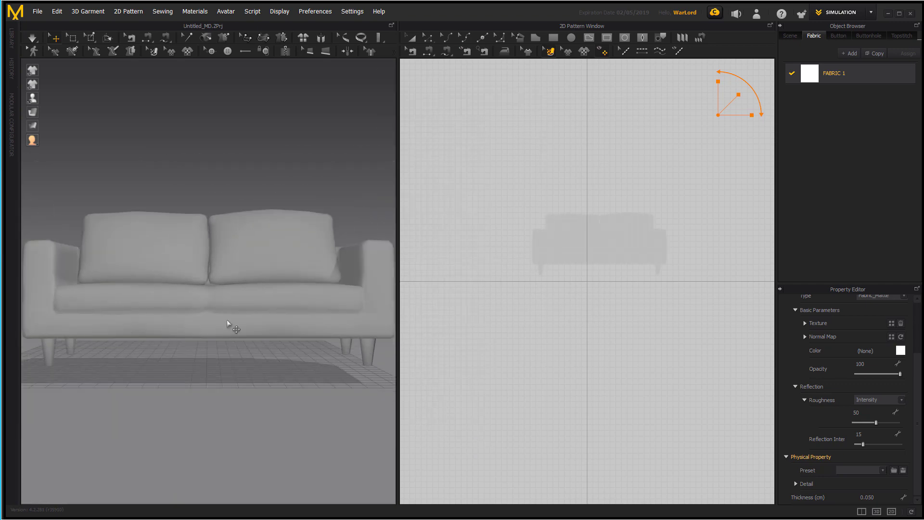
left_click(227, 320)
right_click_drag(292, 149, 238, 289)
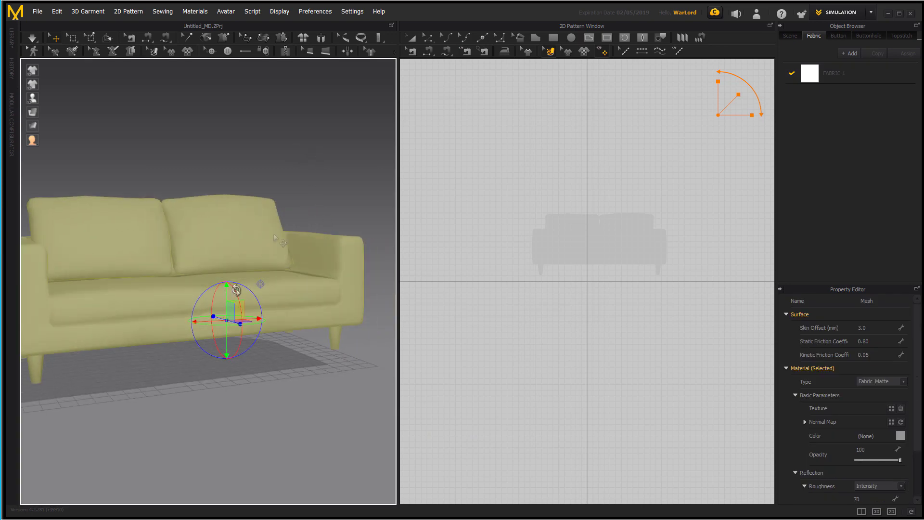
left_click_drag(227, 287, 229, 311)
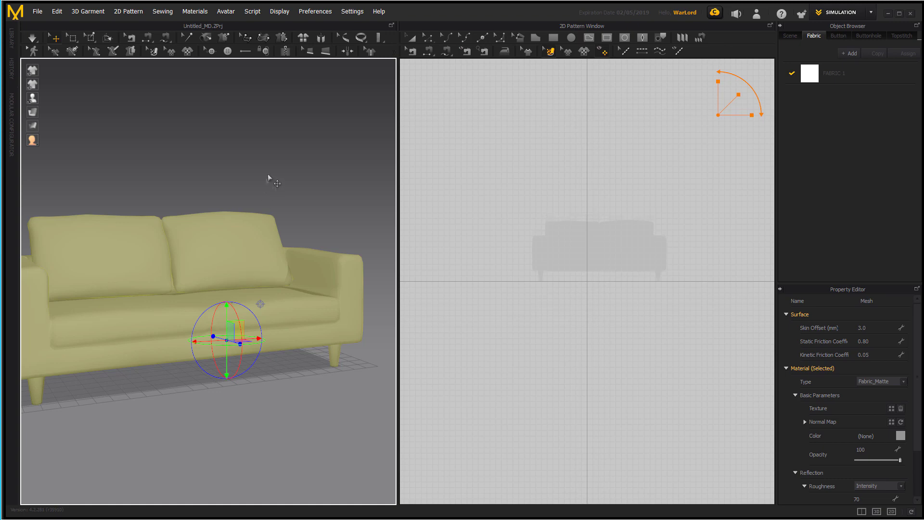
right_click_drag(274, 172, 261, 169)
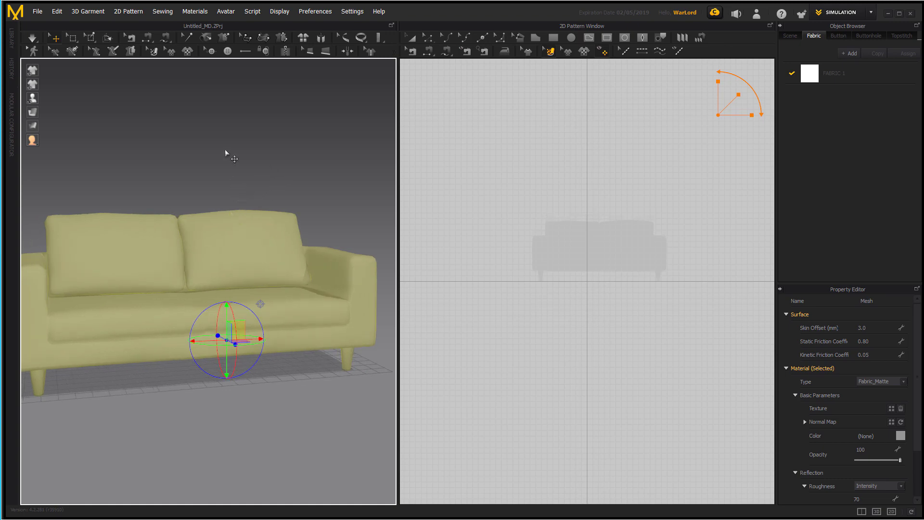
scroll(226, 153, "down", 5)
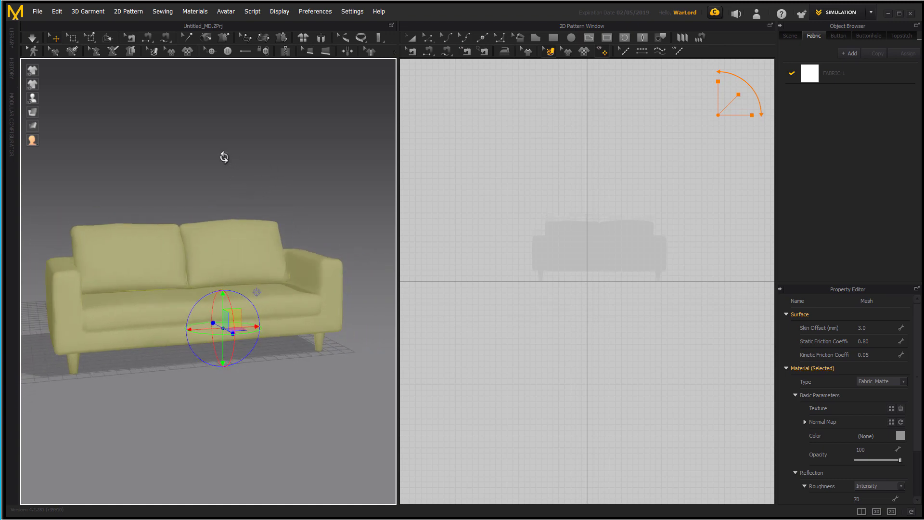
left_click(267, 415)
left_click(239, 300)
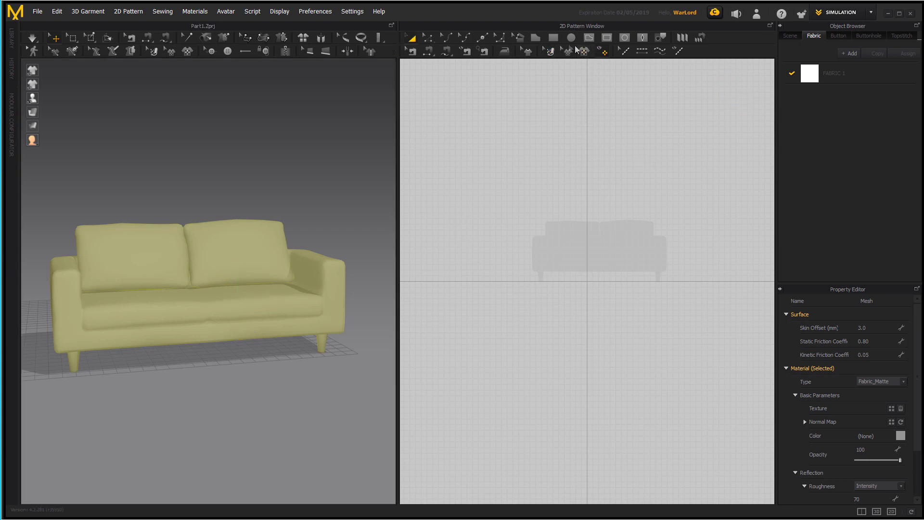
Draw a square rectangle pattern above the couch silhouette in the 2D Pattern window.
left_click(553, 37)
left_click_drag(564, 141, 653, 223)
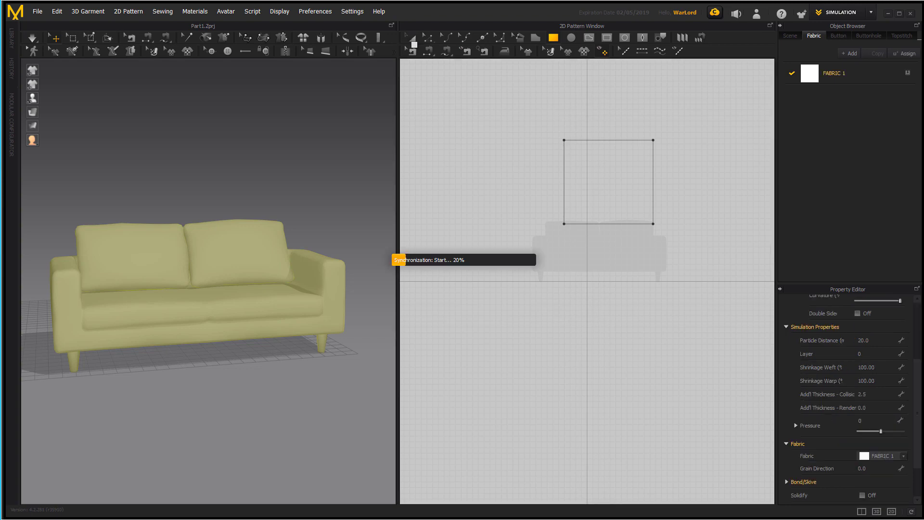
left_click(412, 38)
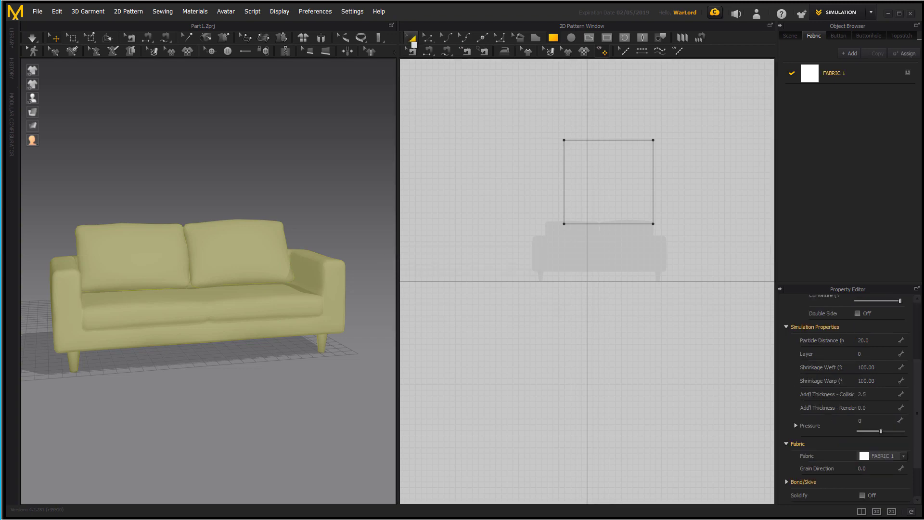
right_click(562, 190)
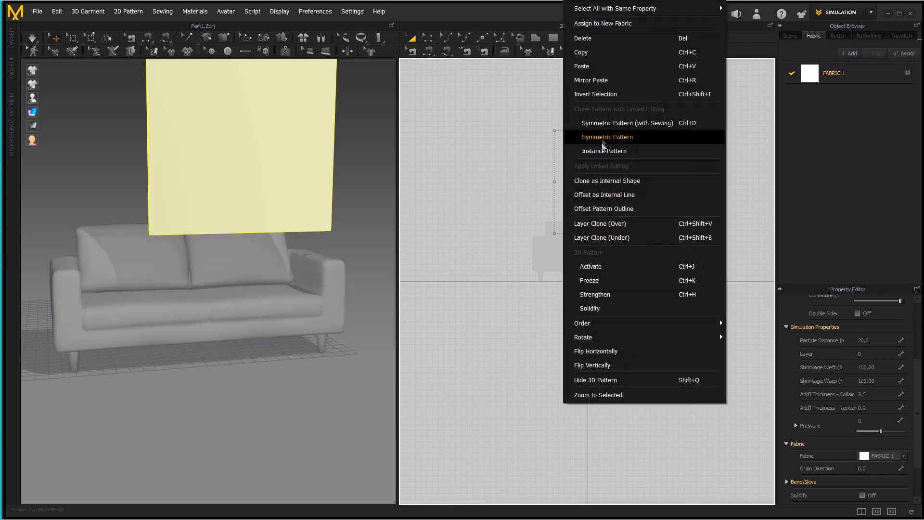
Offset a single internal line 10.50 cm inside the square pattern's border.
left_click(597, 194)
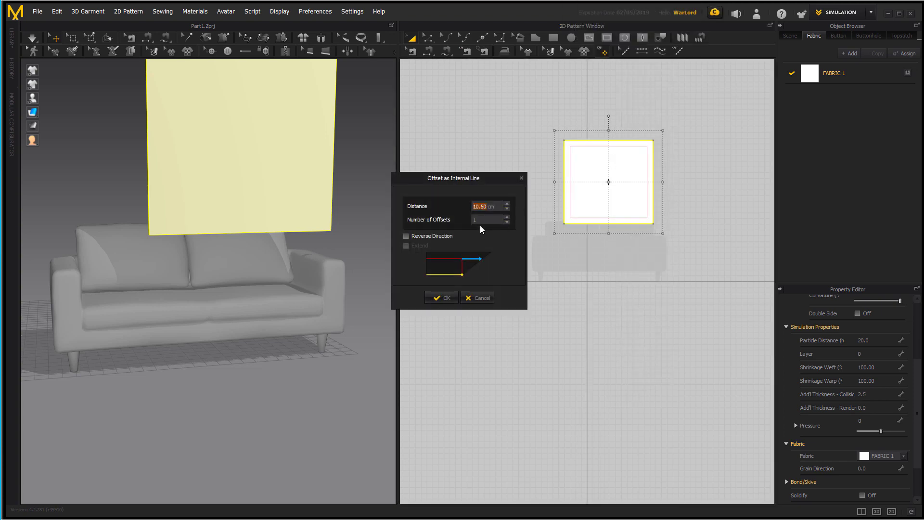
left_click(507, 217)
left_click(506, 217)
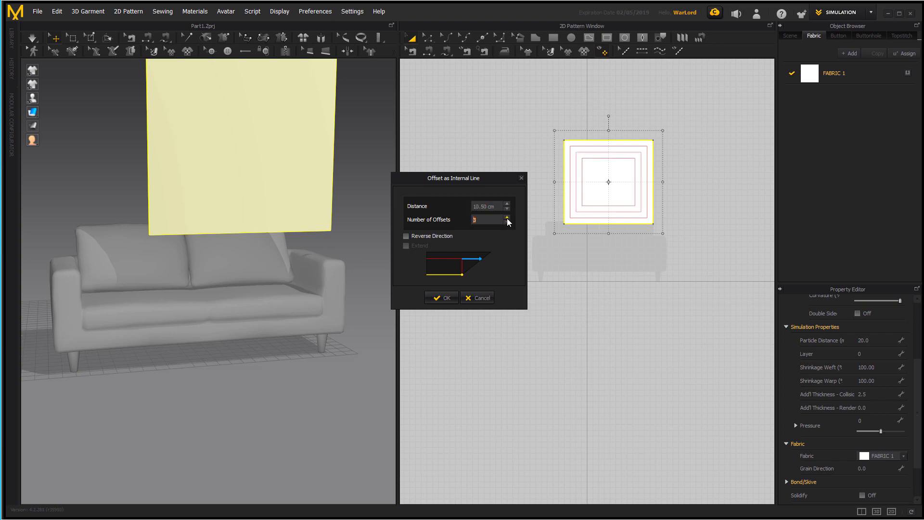
left_click(507, 217)
left_click(507, 222)
left_click(507, 221)
left_click(507, 222)
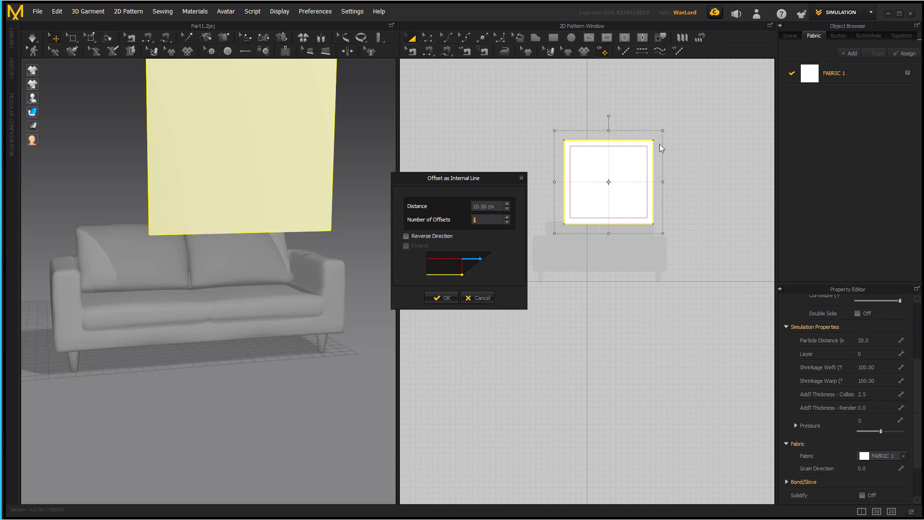
left_click(448, 296)
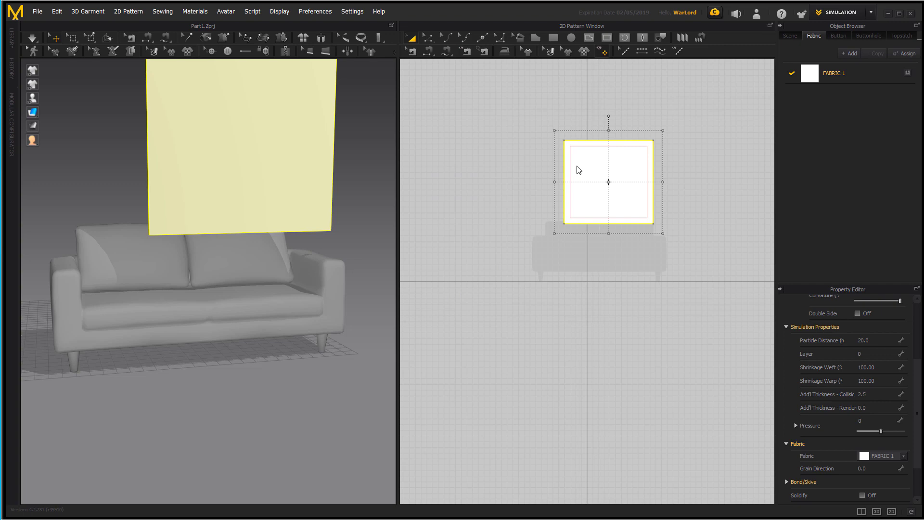
left_click(517, 111)
left_click(562, 207)
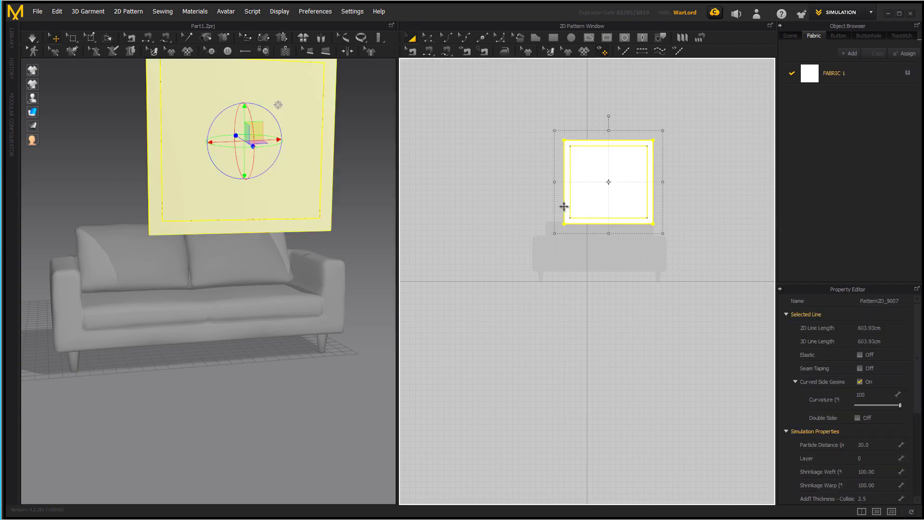
right_click(562, 206)
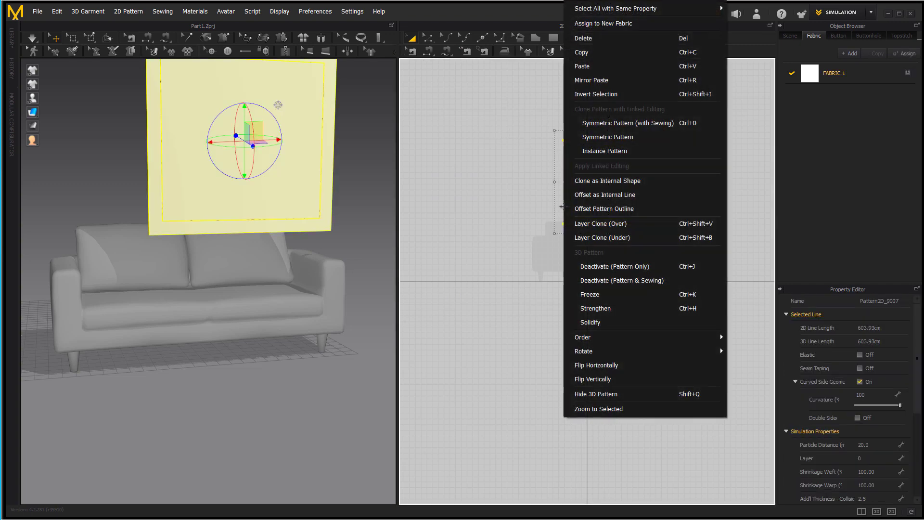
Create a sewn symmetric copy of the square pattern, placed right of the original.
left_click(612, 124)
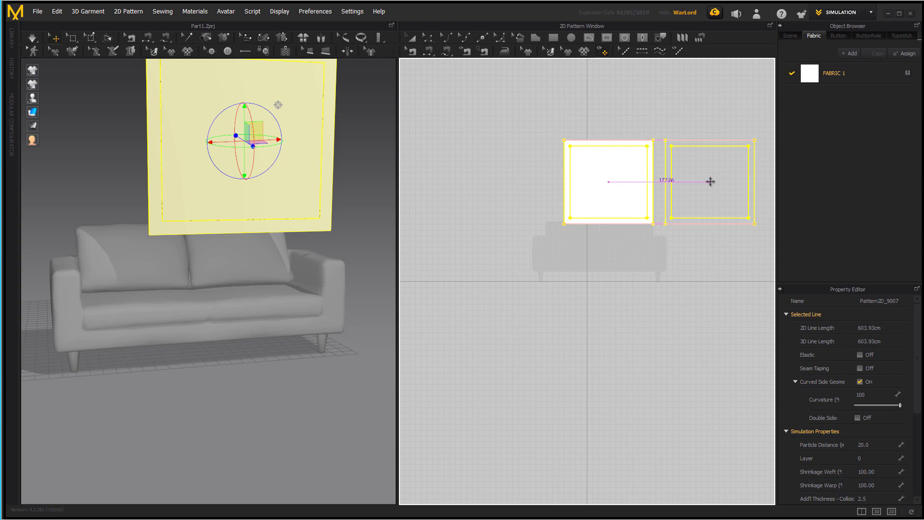
left_click(351, 224)
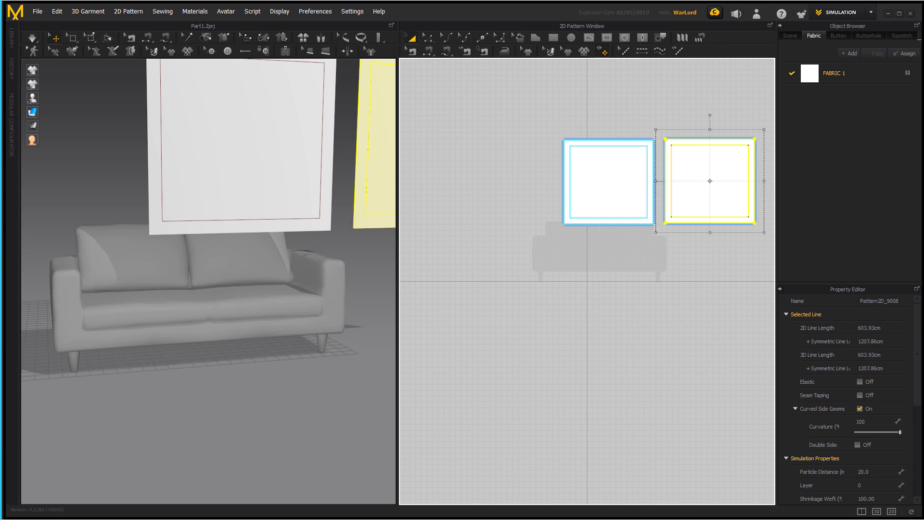
scroll(241, 276, "down", 2)
middle_click_drag(235, 288, 222, 311)
Flip the mirrored panel horizontally and move it directly behind the first panel.
right_click(339, 224)
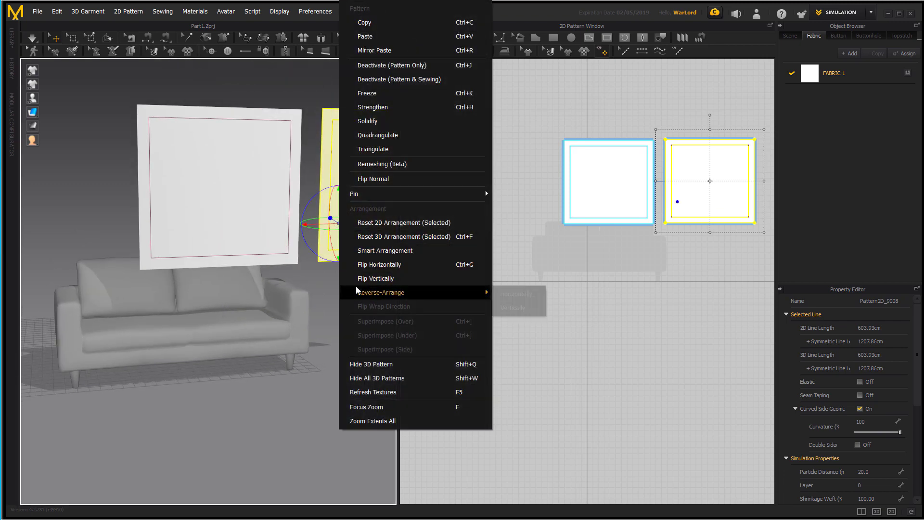
left_click(379, 264)
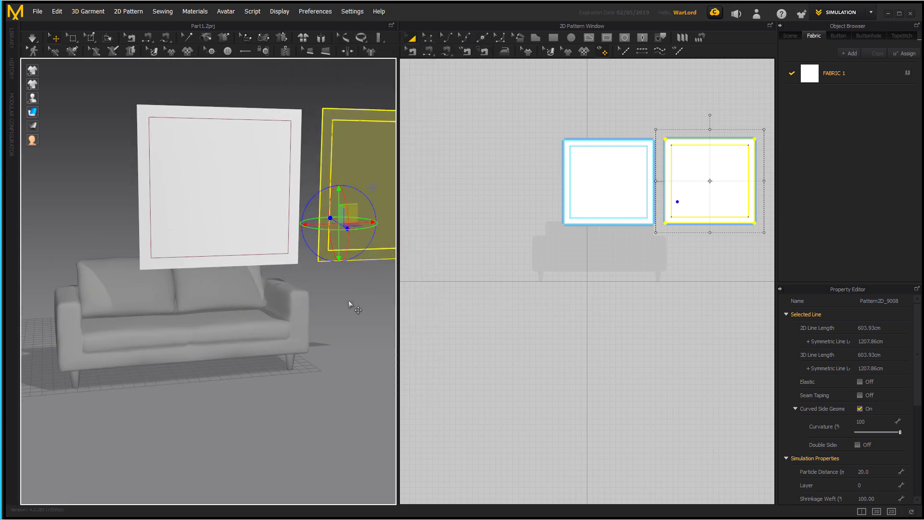
right_click_drag(351, 305, 367, 226)
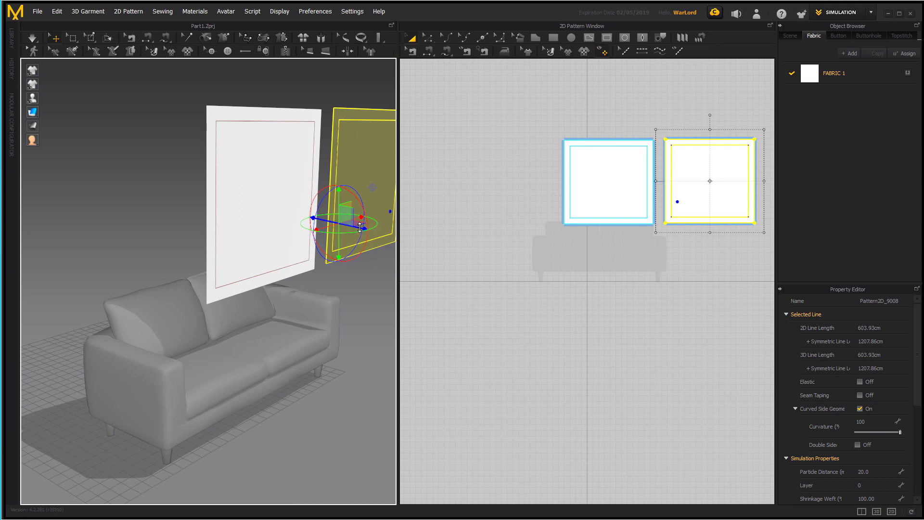
left_click_drag(364, 229, 287, 219)
right_click_drag(336, 253, 278, 257)
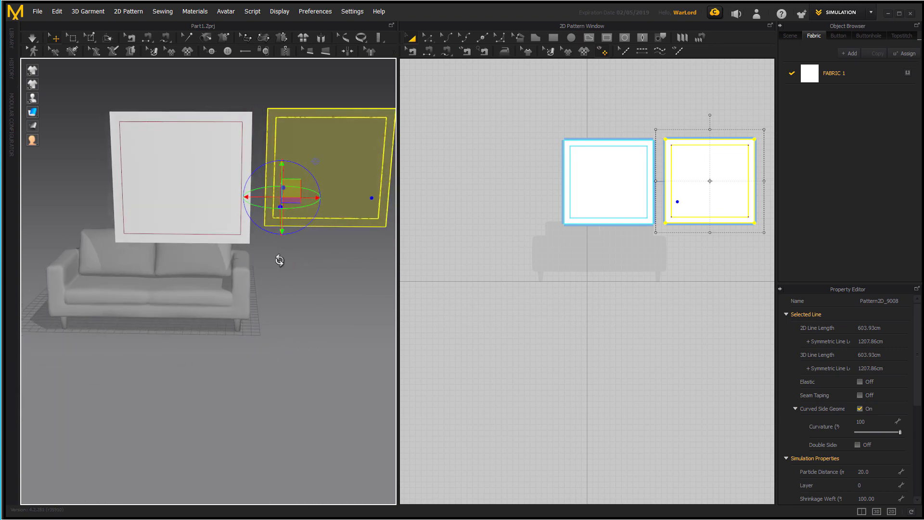
left_click_drag(308, 196, 158, 191)
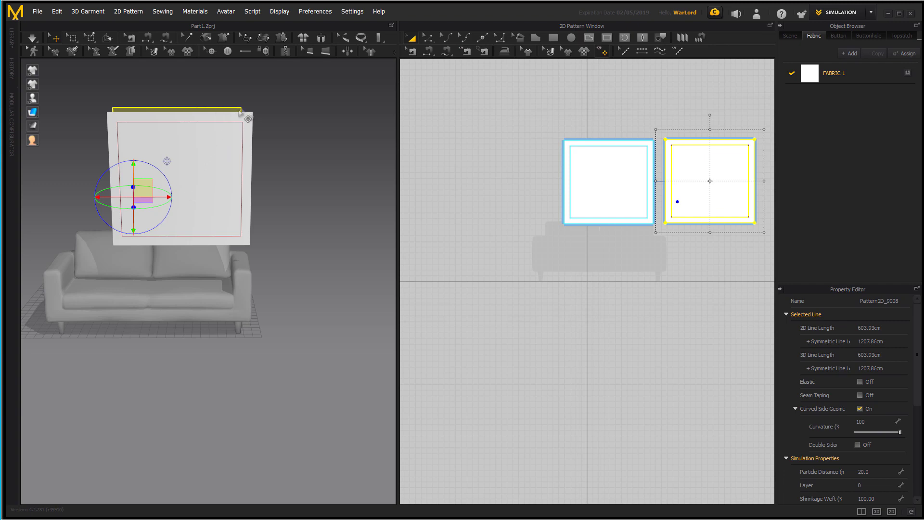
Set the gizmo to Local Coordinate in the preferences.
left_click(351, 12)
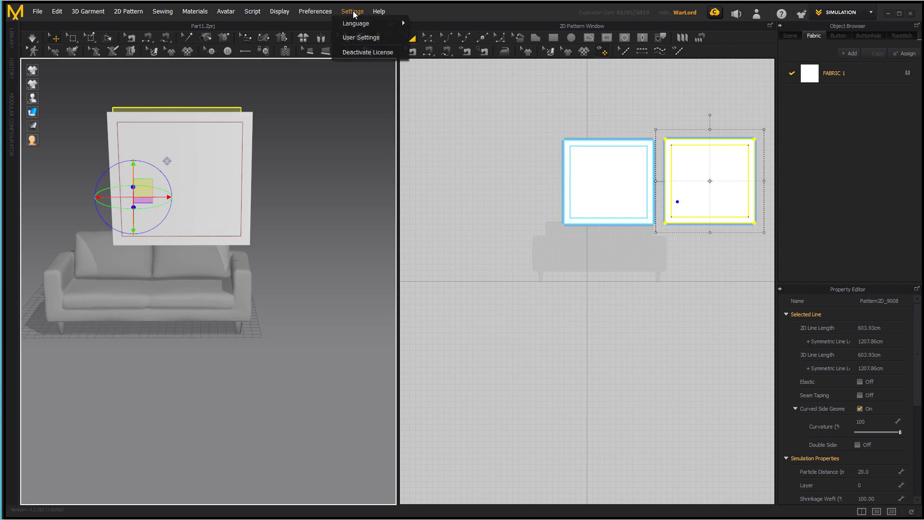
left_click(356, 38)
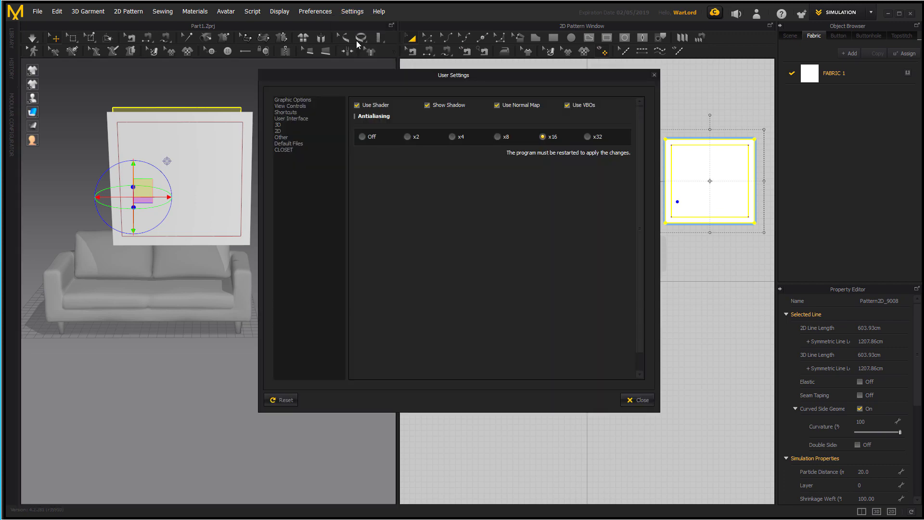
left_click(654, 74)
left_click(329, 14)
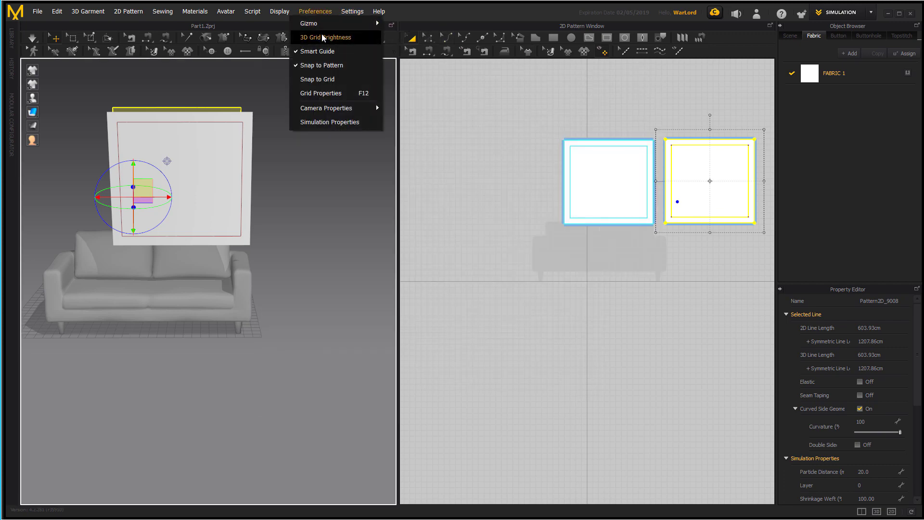
mouse_move(376, 24)
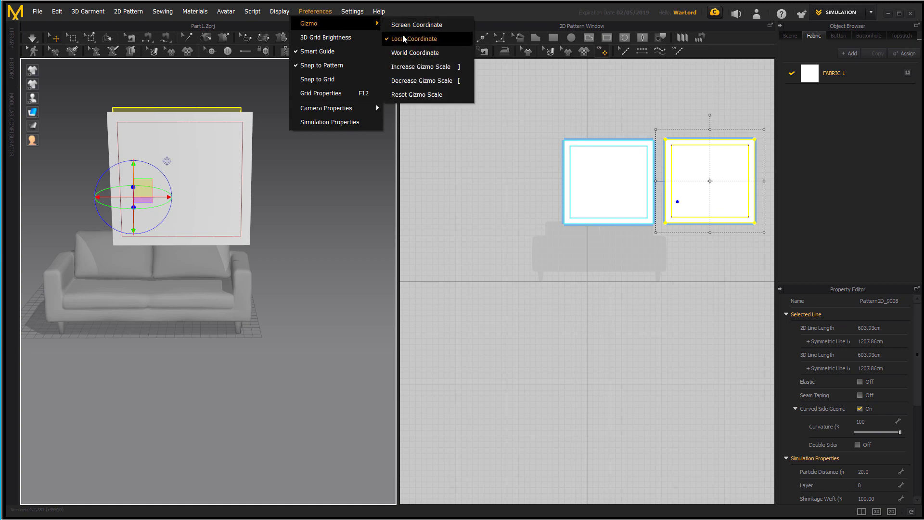
left_click(331, 218)
Rotate the left blanket panel 90° with the gizmo ring so the panels meet at right angles.
right_click_drag(278, 172, 188, 185)
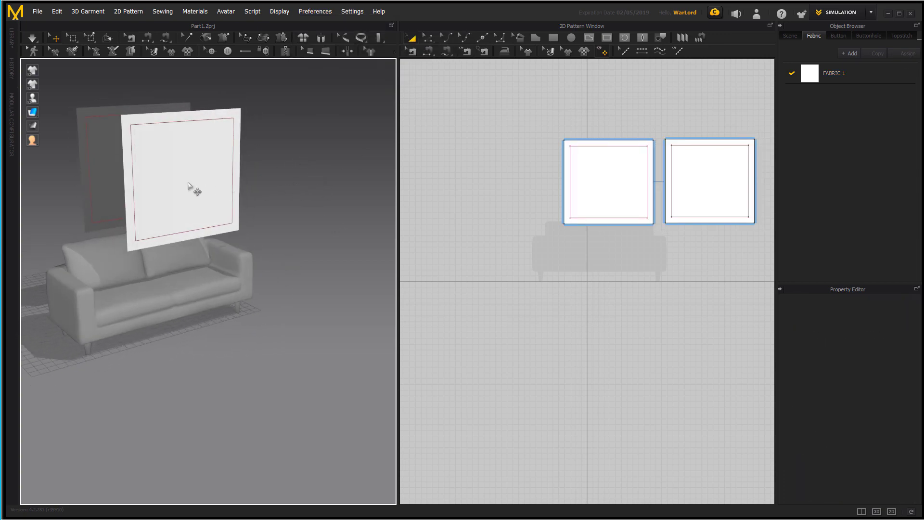
left_click(188, 186)
right_click_drag(299, 142, 253, 171)
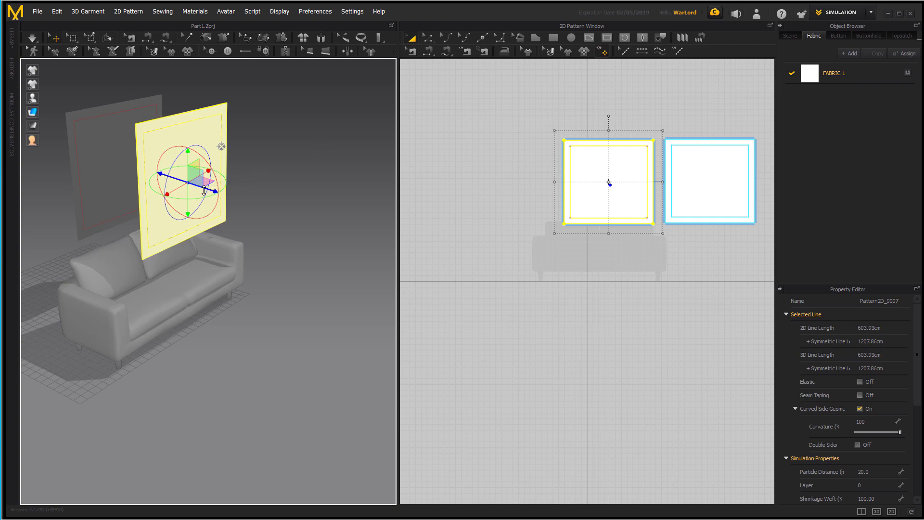
mouse_move(205, 189)
left_mouse_down()
mouse_move(162, 184)
mouse_move(202, 200)
left_mouse_up()
right_click_drag(293, 169, 337, 160)
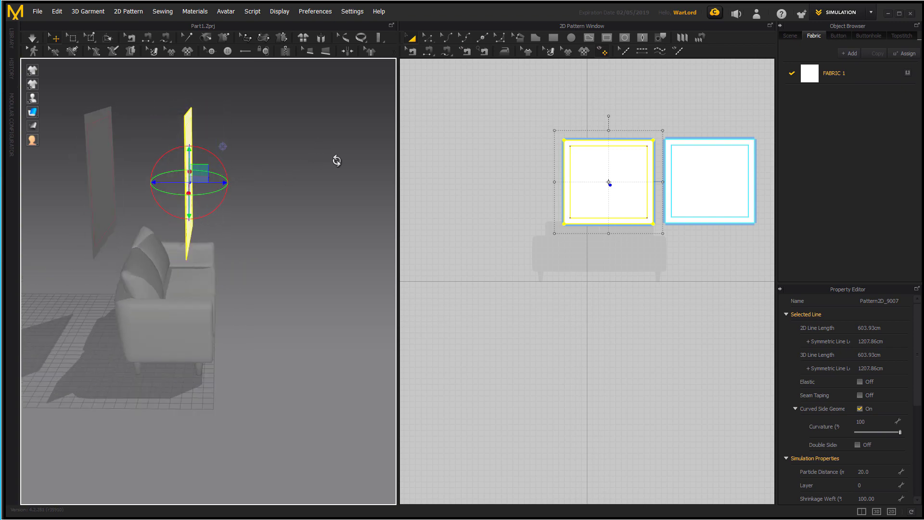
scroll(563, 392, "down", 2)
scroll(561, 385, "up", 3)
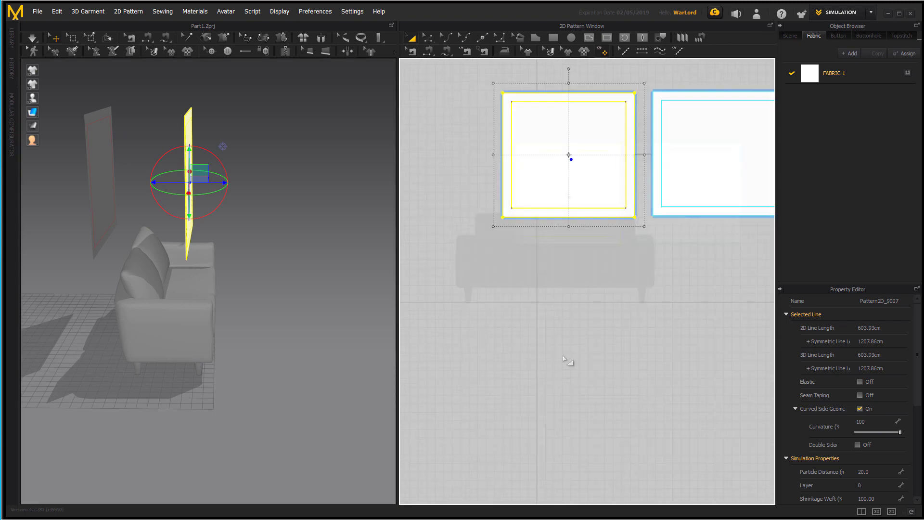
scroll(558, 390, "down", 2)
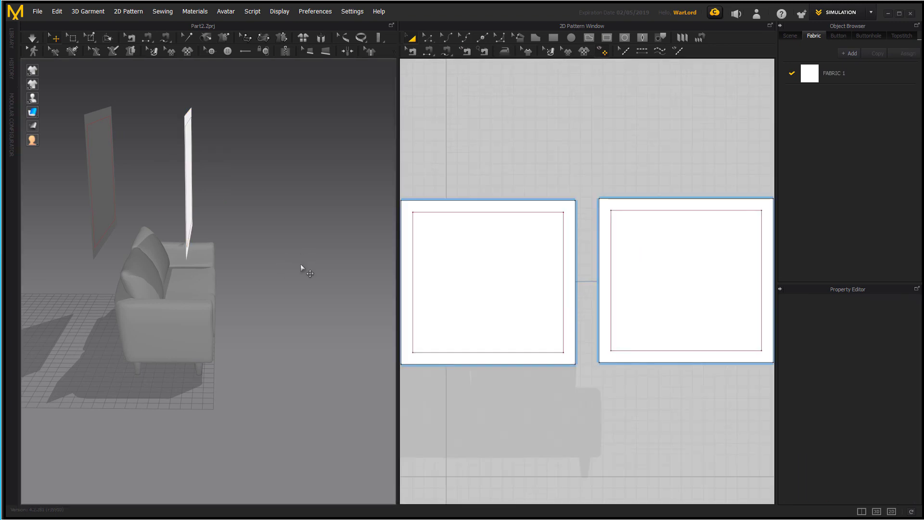
right_click_drag(300, 263, 284, 265)
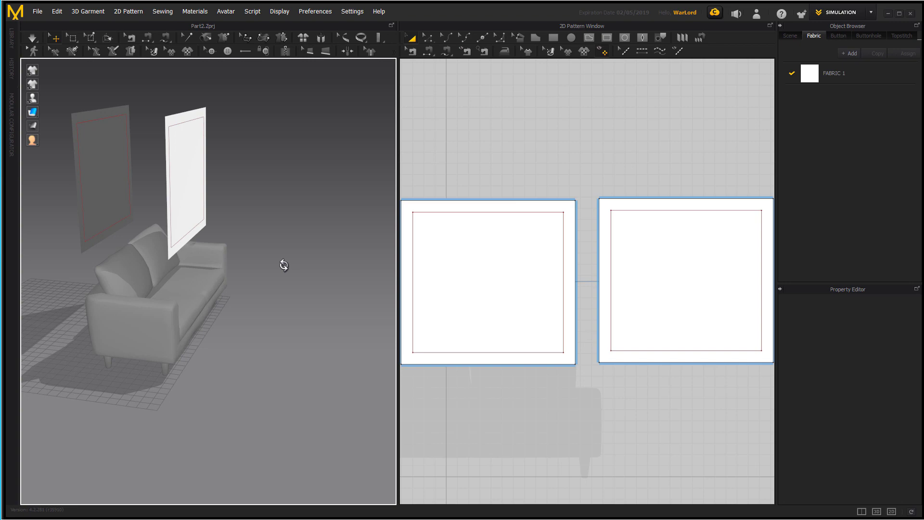
Sew the two panels' outer edges together with Segment Sewing.
left_click(430, 51)
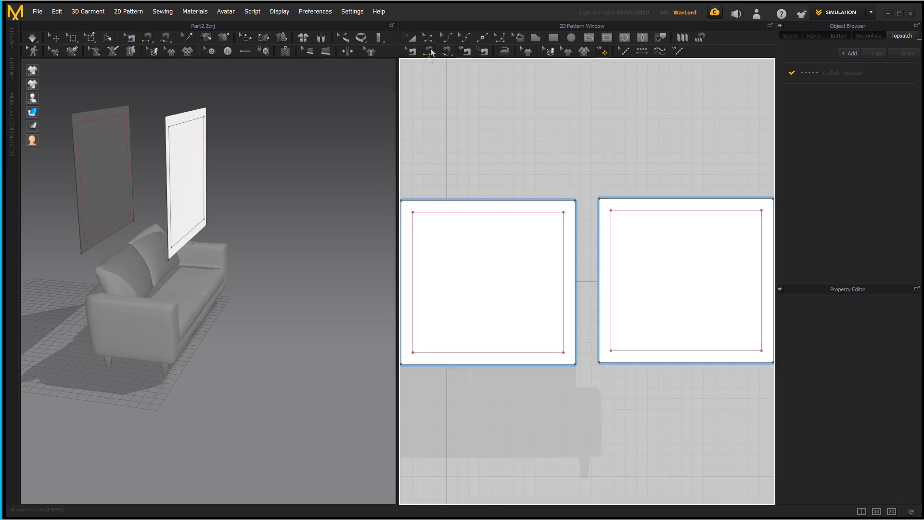
left_click(78, 222)
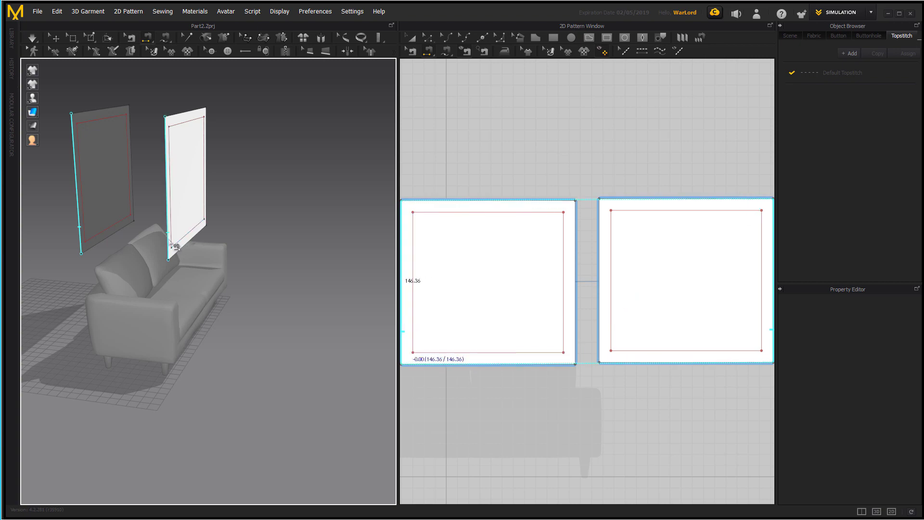
left_click(172, 244)
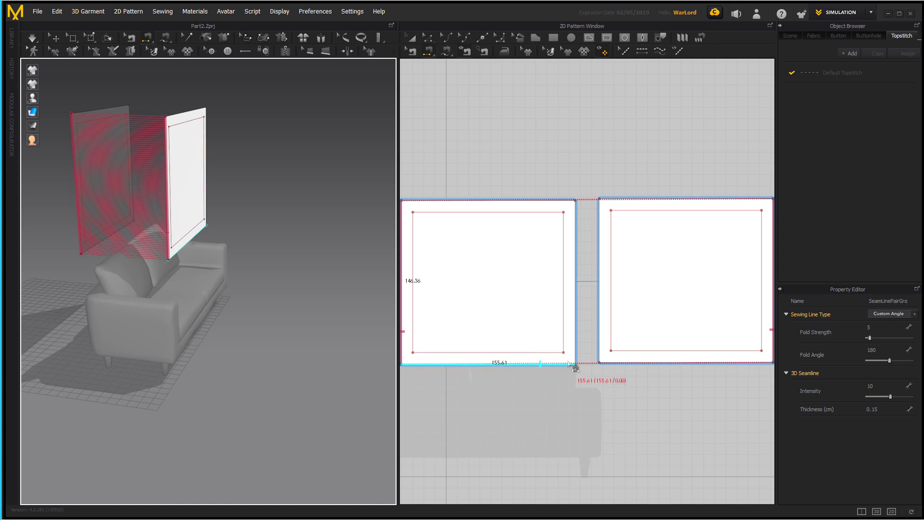
scroll(573, 365, "up", 2)
scroll(573, 364, "down", 3)
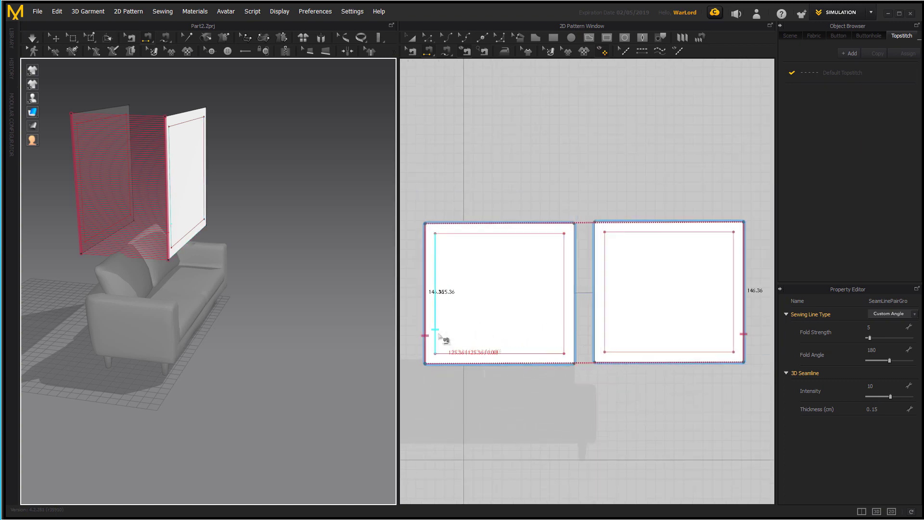
left_click(732, 337)
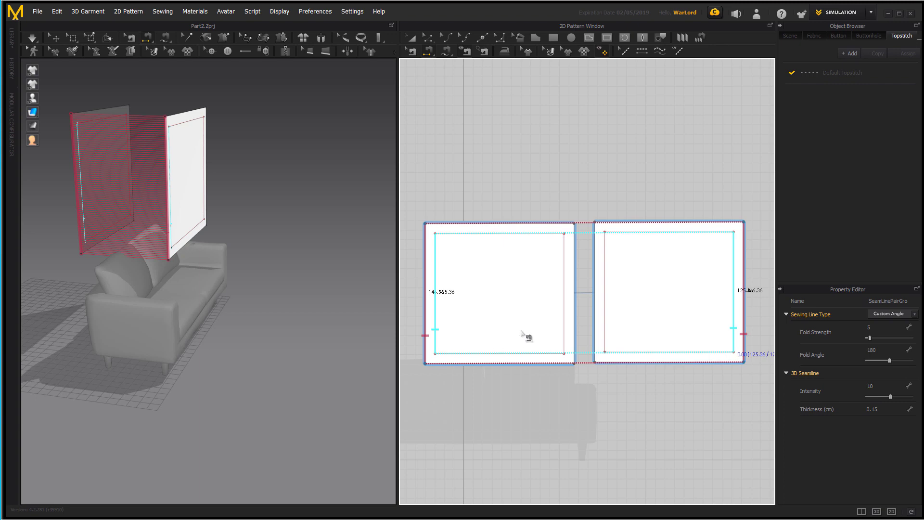
key("Return")
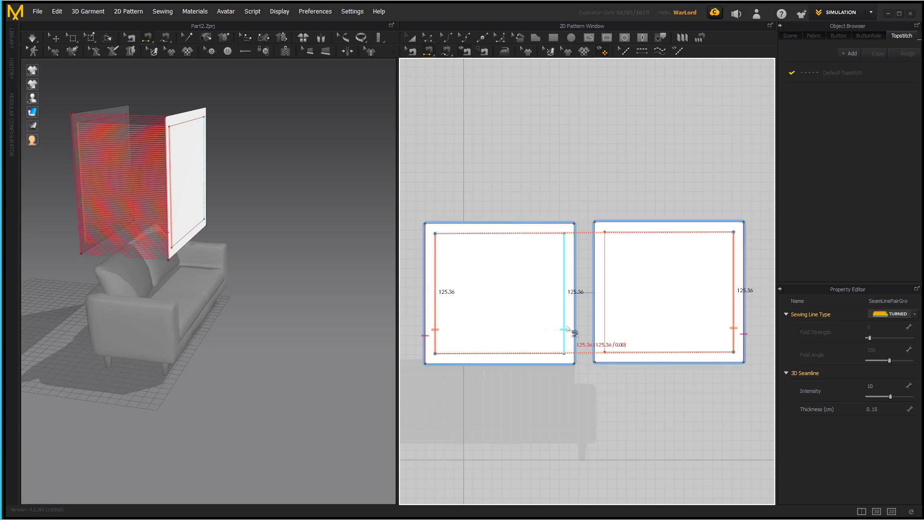
Add seams joining the panels' inner facing edges.
left_click(564, 330)
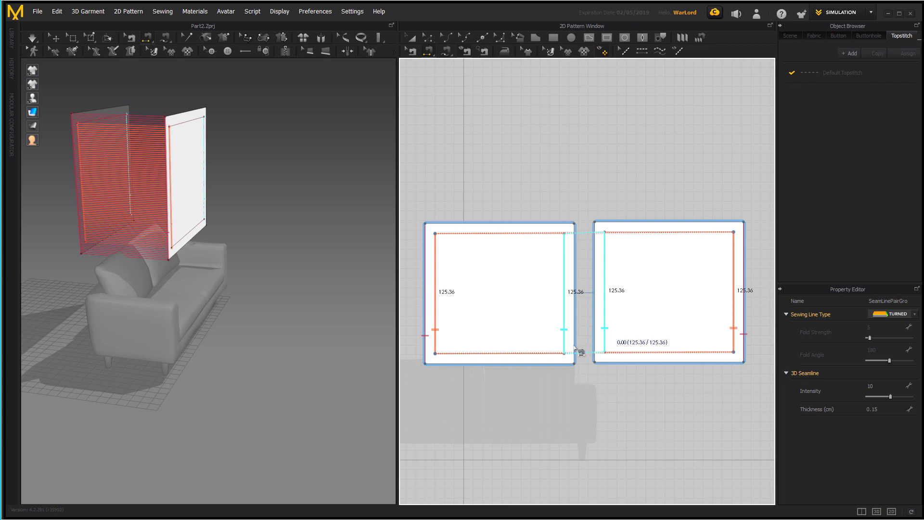
left_click(607, 336)
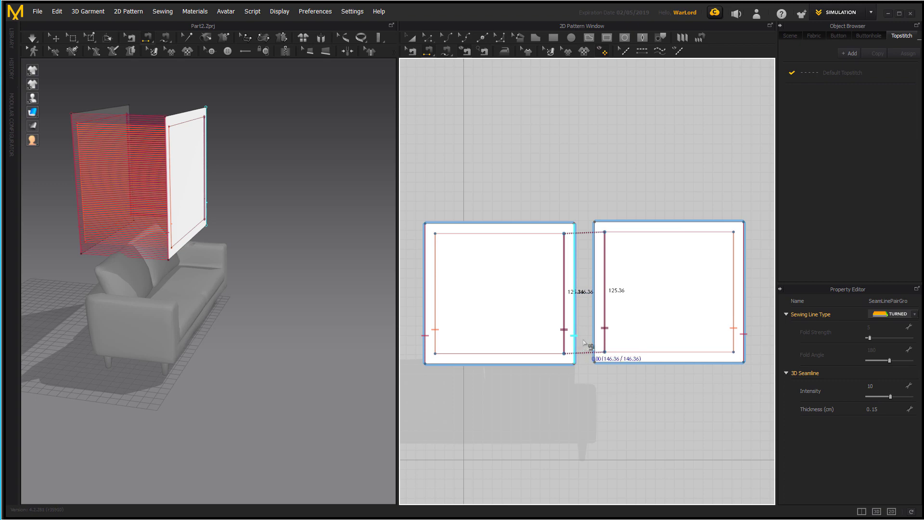
left_click(595, 339)
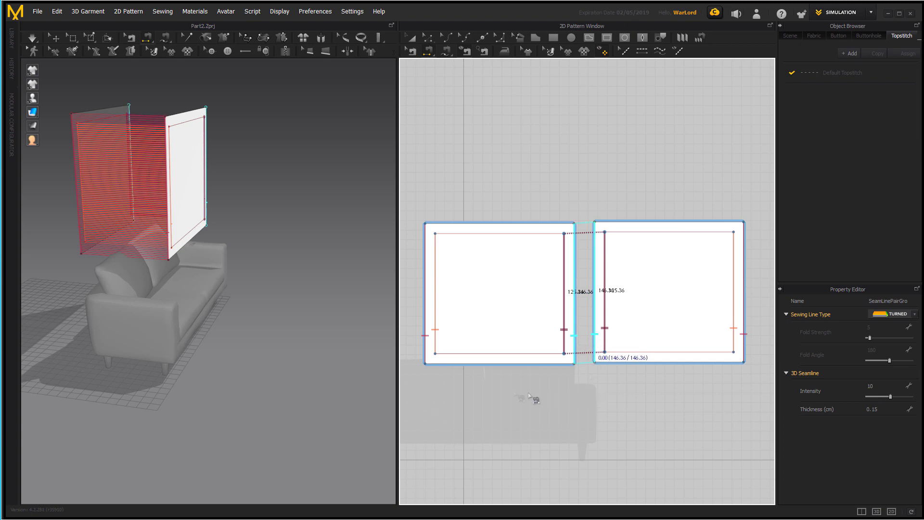
left_click(410, 39)
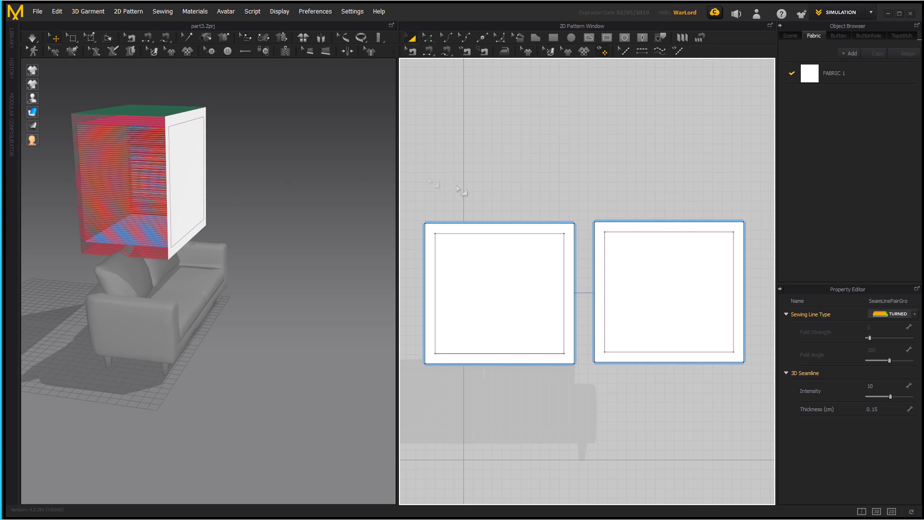
Tilt both sewn panels nearly flat above the sofa and start the draping simulation.
left_click(661, 293)
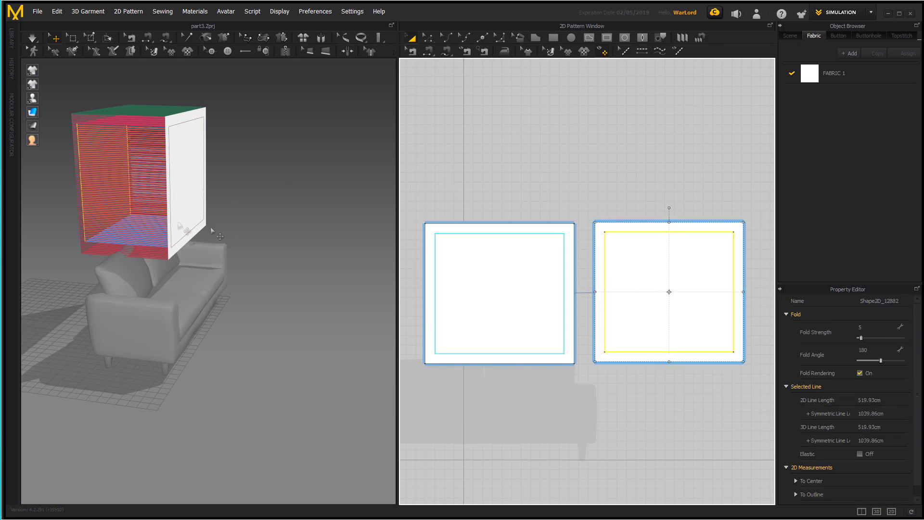
left_click(106, 181)
left_click_drag(131, 185, 205, 191)
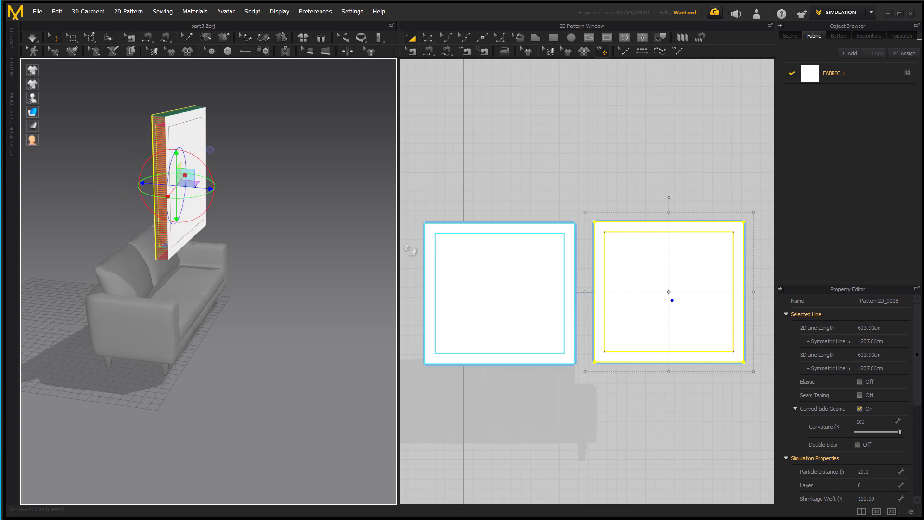
left_click_drag(416, 196, 775, 417)
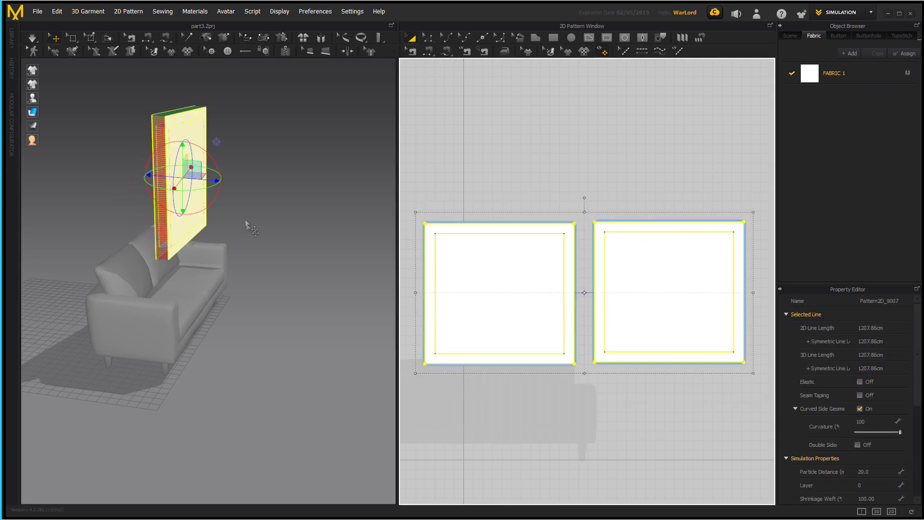
left_click_drag(215, 155, 184, 140)
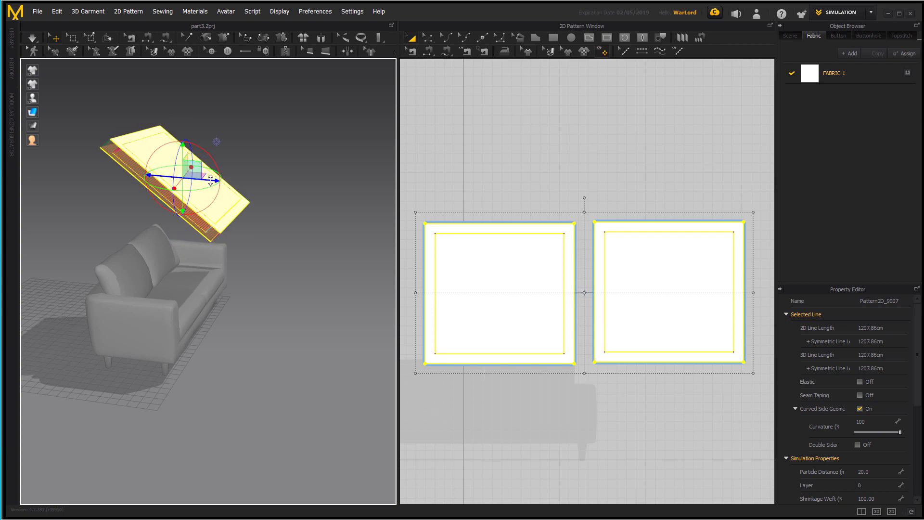
left_click_drag(211, 181, 200, 180)
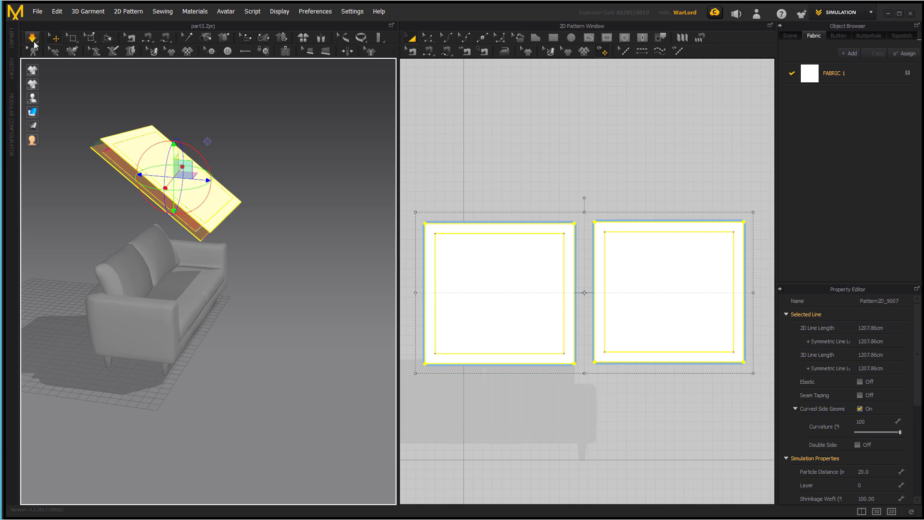
key("space")
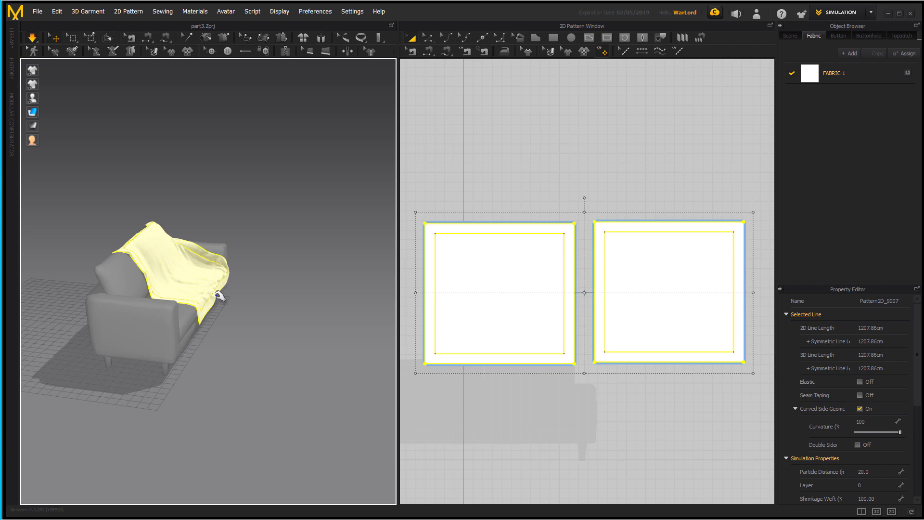
Drag the blanket's edges across the sofa so it hangs over the back and right side.
mouse_move(216, 294)
left_mouse_down()
mouse_move(229, 300)
mouse_move(232, 290)
left_mouse_up()
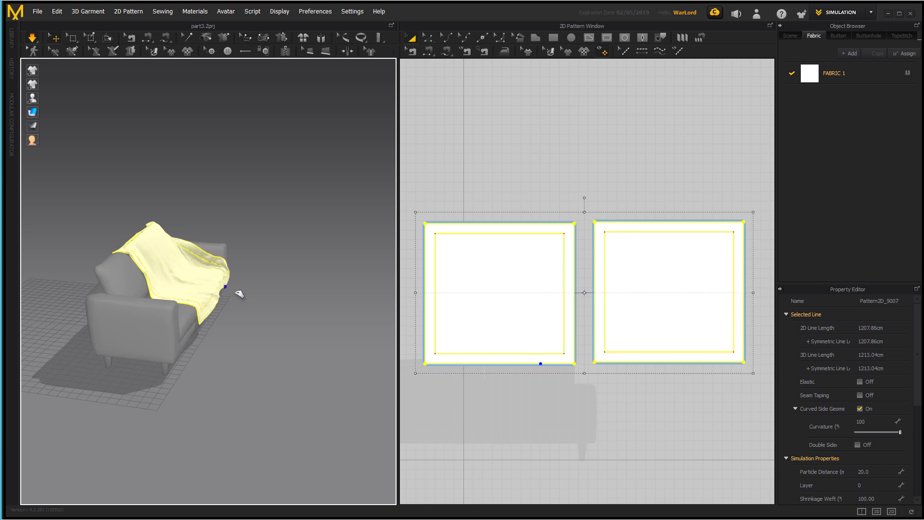
left_click_drag(176, 284, 319, 314)
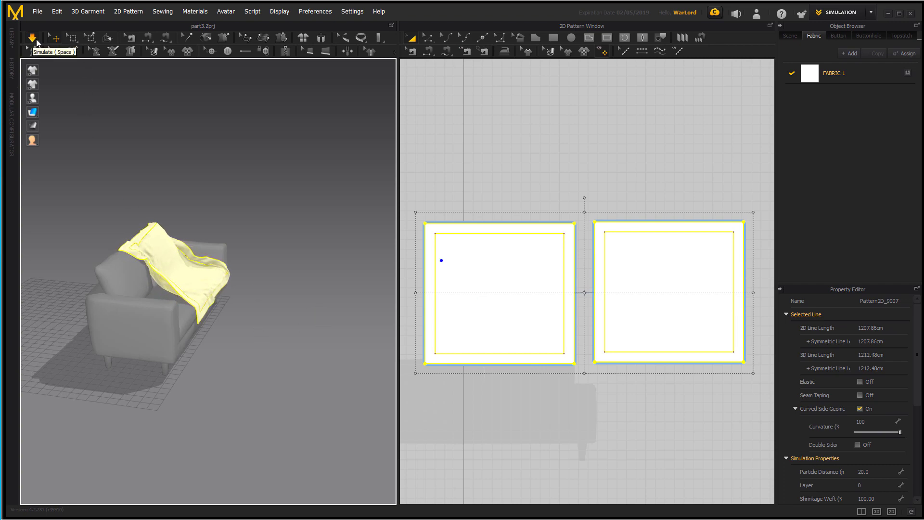
Stop simulation, reset the blanket flat, and apply the iRevolution Studios logo JPG as its texture.
left_click(32, 39)
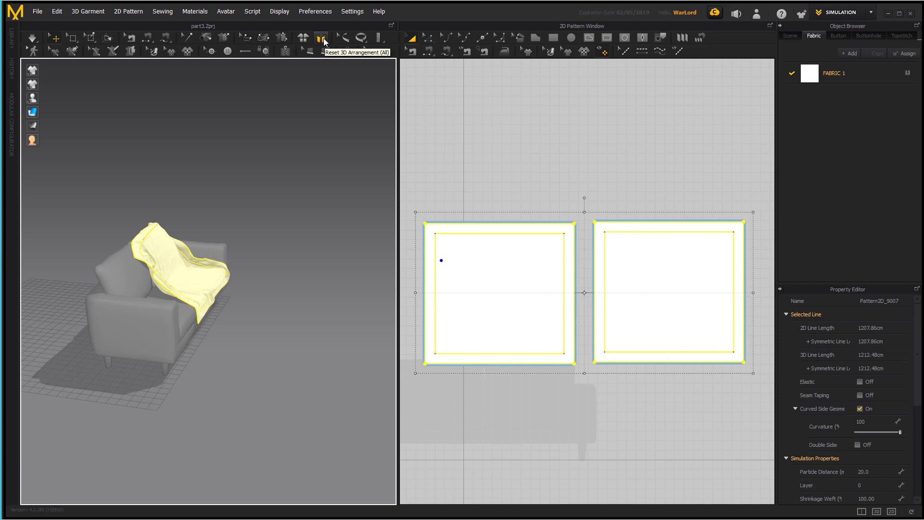
left_click(321, 39)
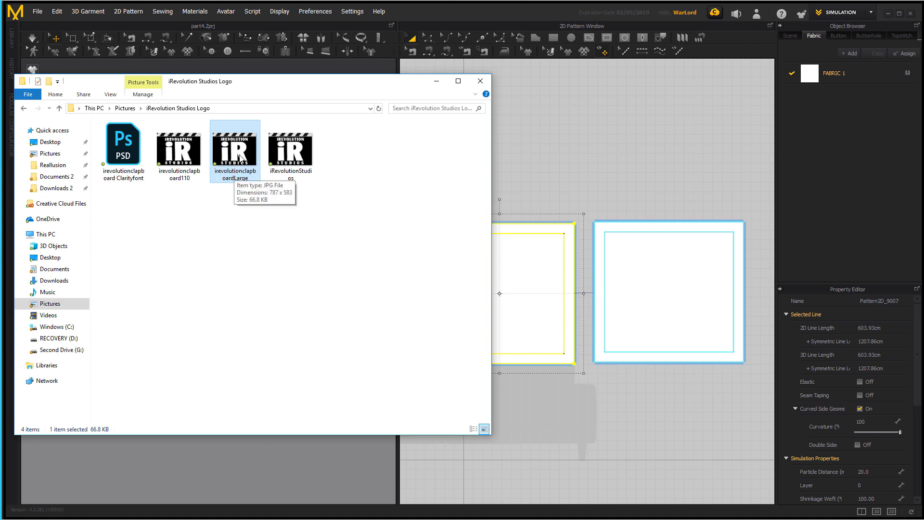
left_click_drag(239, 156, 507, 272)
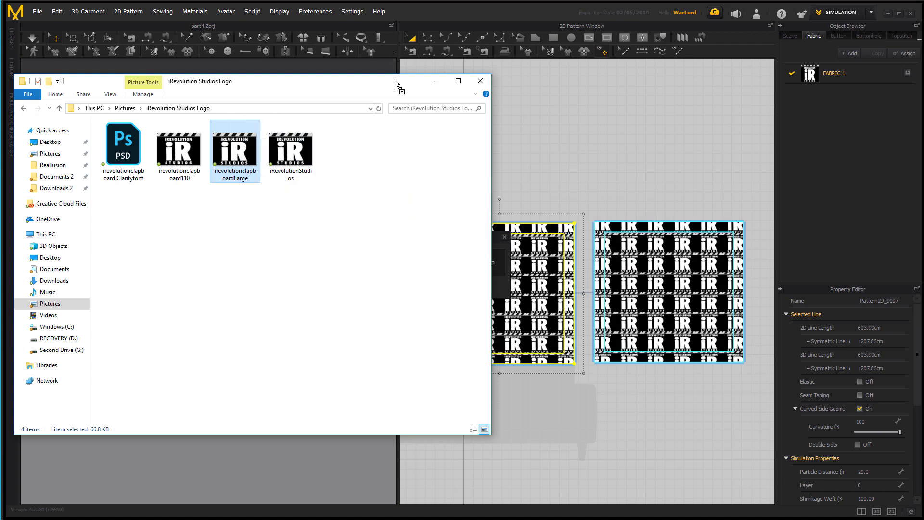
left_click(502, 127)
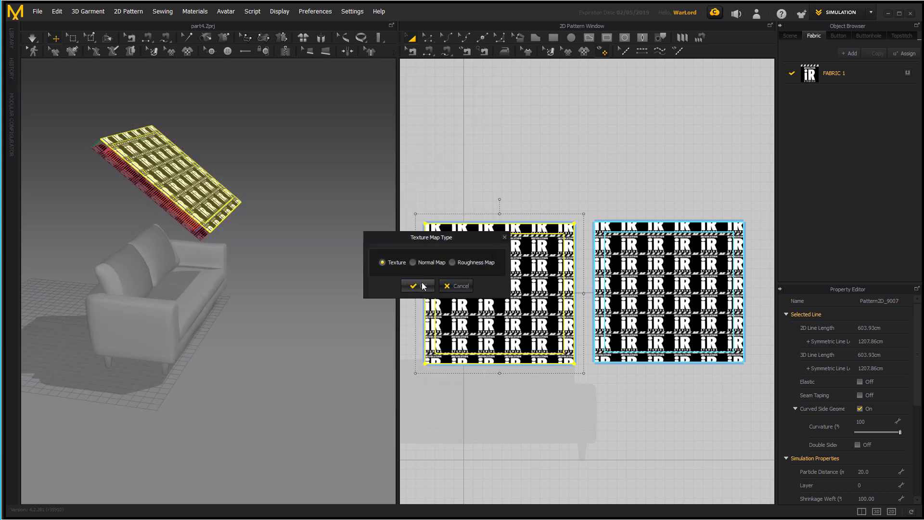
key("Return")
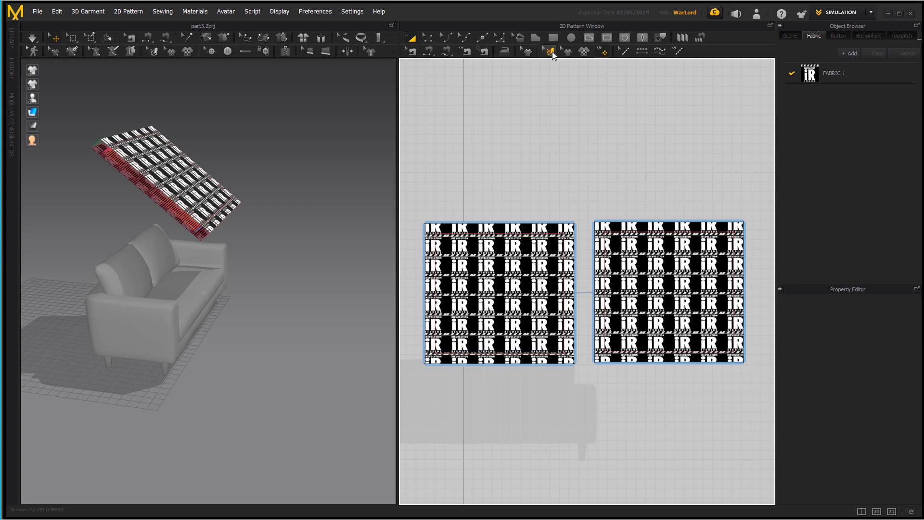
Enlarge the logo texture on both panels and slide it left to centre the iR logo.
left_click(551, 52)
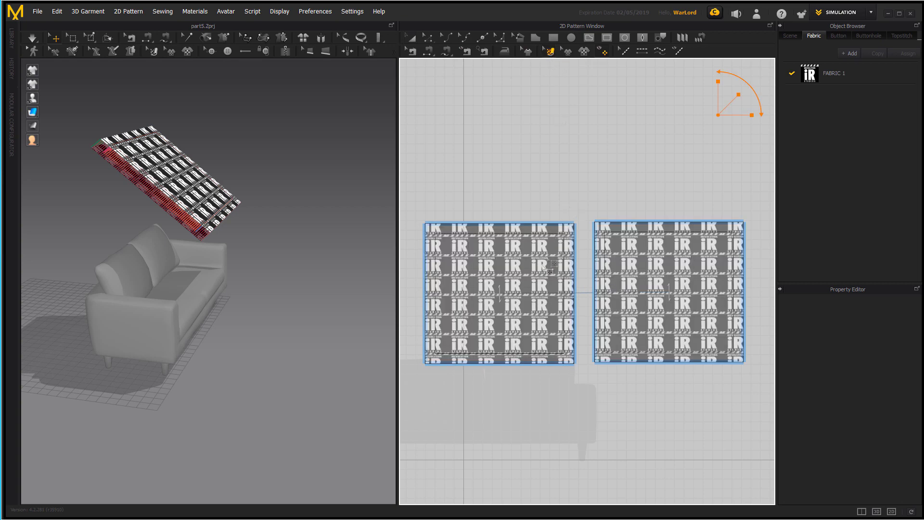
left_click(541, 268)
left_click(635, 284, "shift")
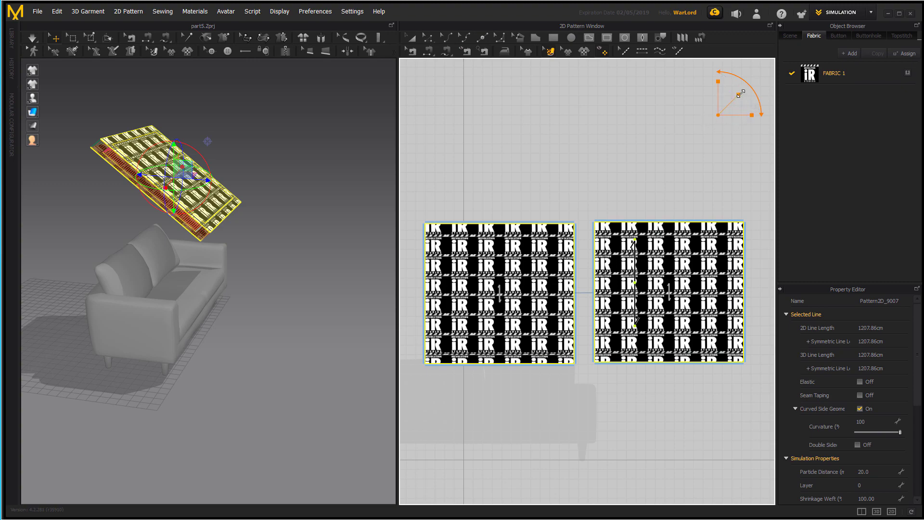
left_click_drag(740, 93, 827, 9)
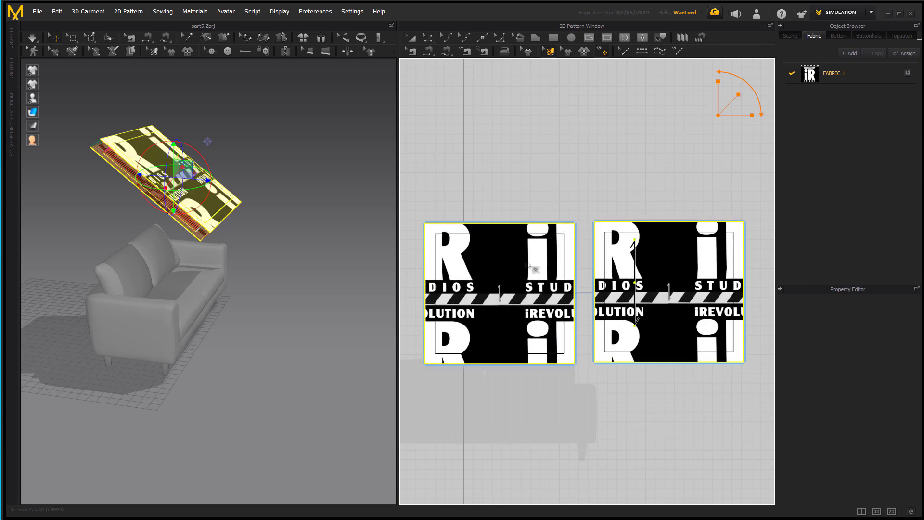
left_click(519, 261)
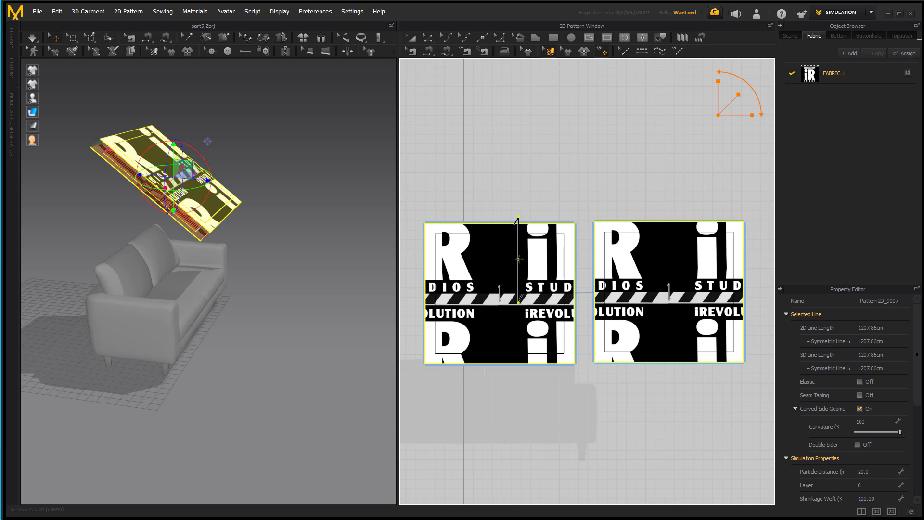
left_click_drag(518, 259, 451, 288)
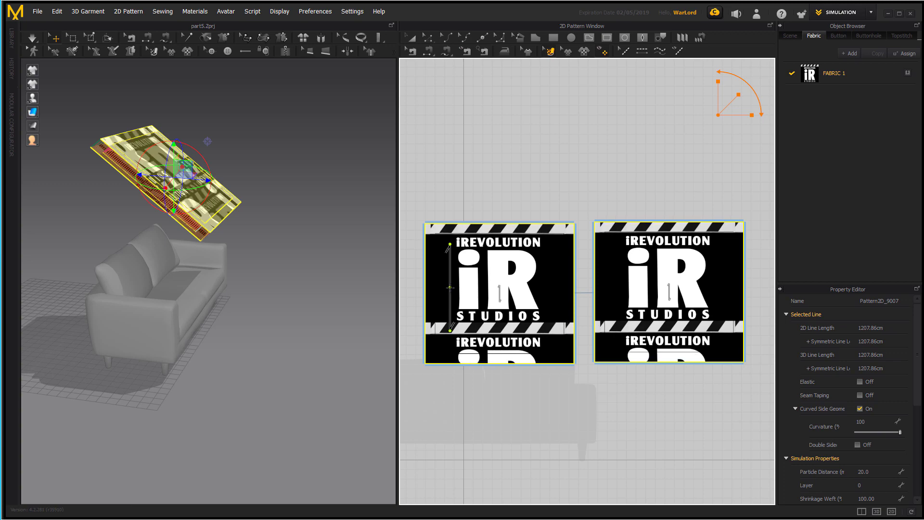
Rescale the logo texture vertically and nudge it down on both blanket panels.
left_click_drag(737, 93, 749, 115)
left_click(742, 130)
left_click_drag(718, 83, 724, 81)
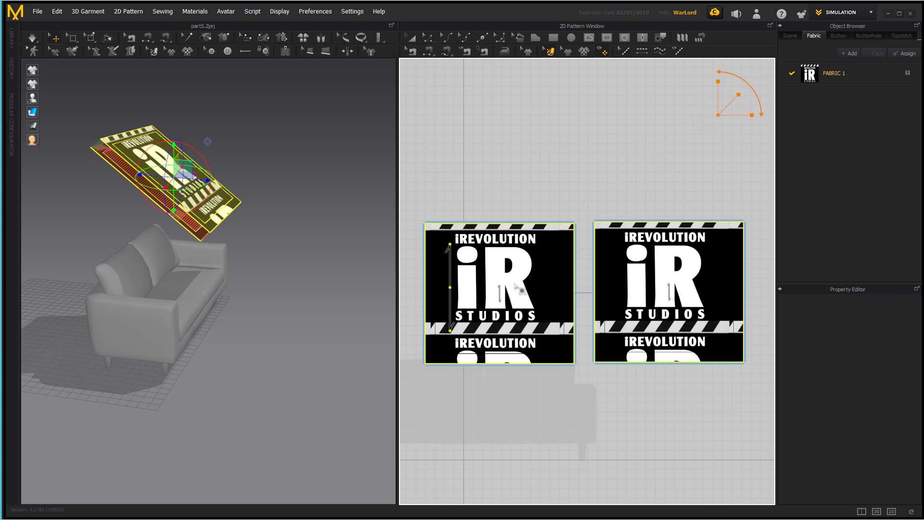
left_click_drag(515, 278, 515, 294)
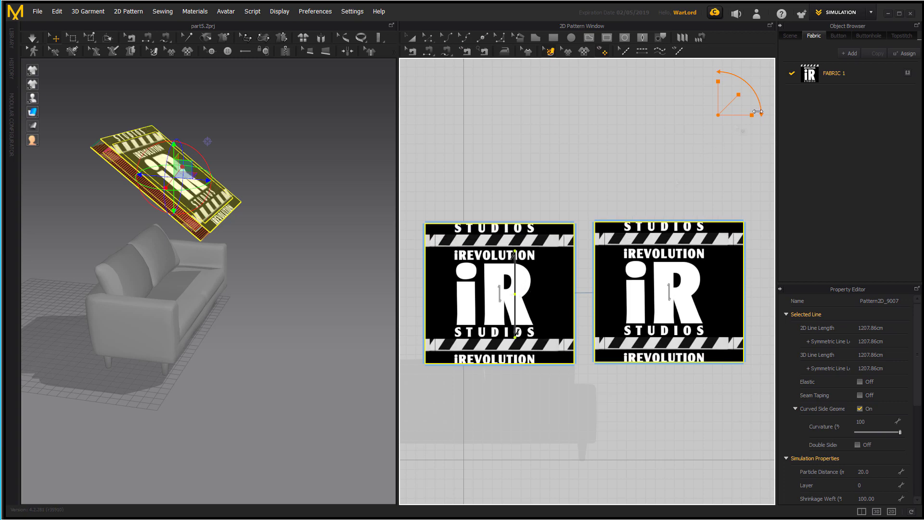
key("ctrl+z")
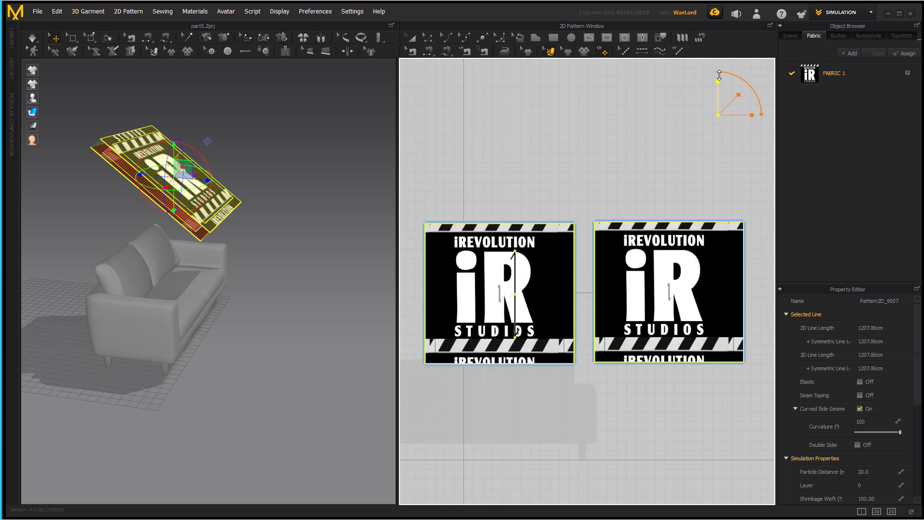
left_click_drag(518, 294, 515, 317)
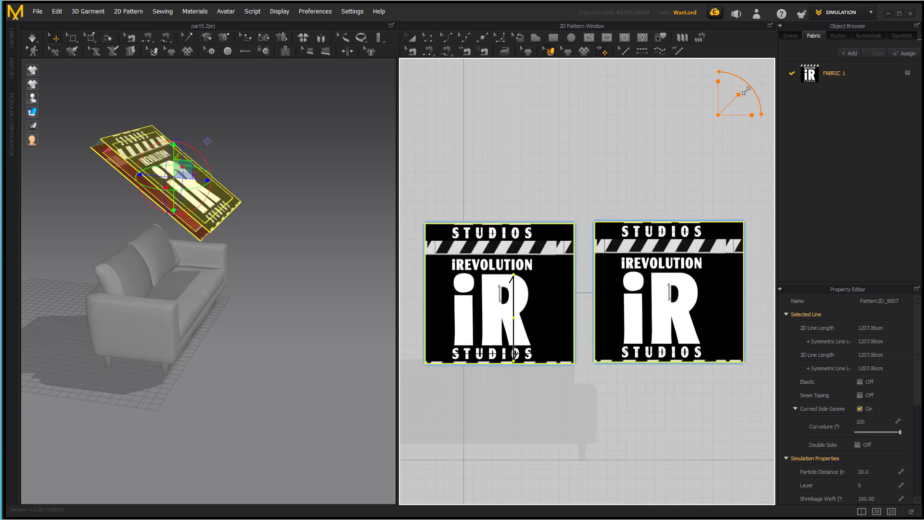
left_click_drag(716, 81, 717, 71)
Fine-tune the logo's height, width and horizontal position so one full logo fits each panel.
left_click(675, 248)
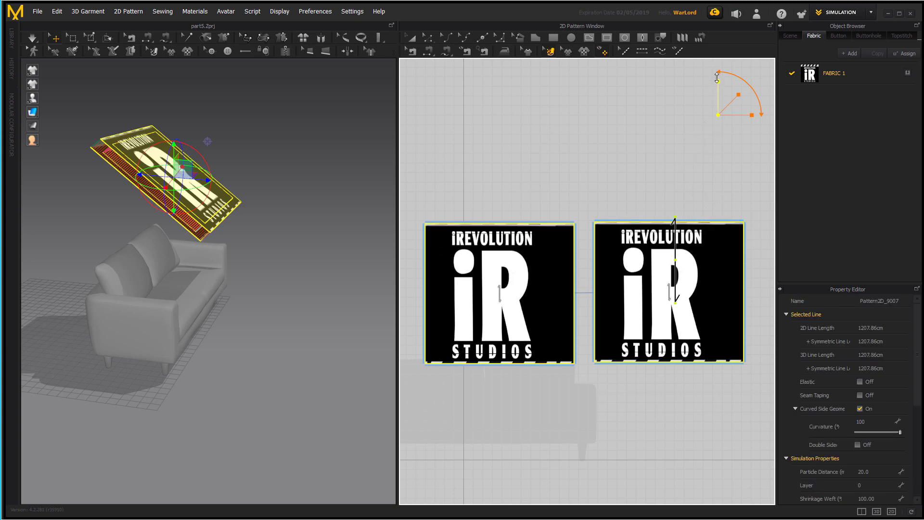
left_click_drag(717, 80, 718, 85)
left_click(531, 291)
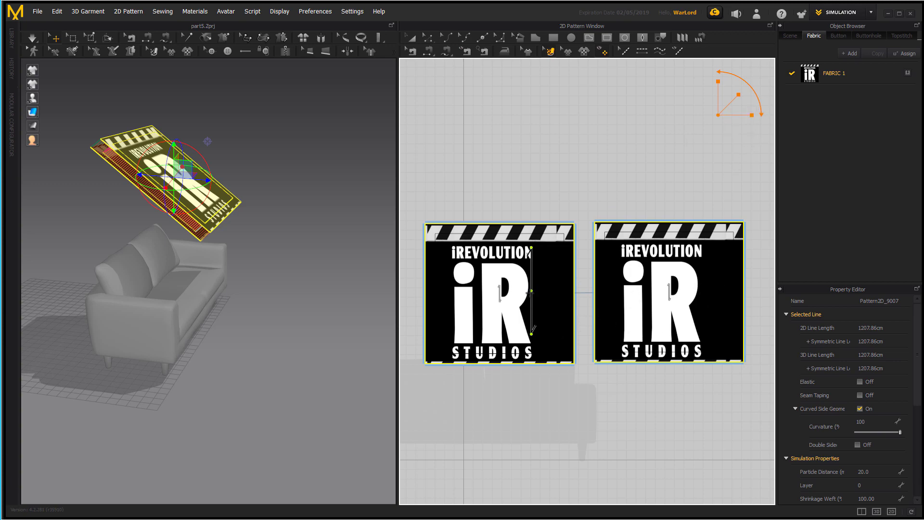
left_click_drag(531, 292, 543, 292)
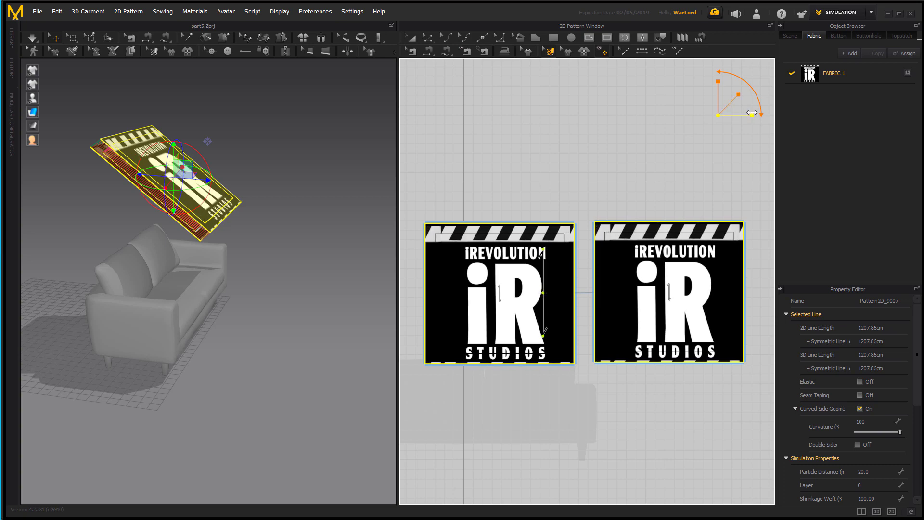
left_click_drag(751, 113, 762, 113)
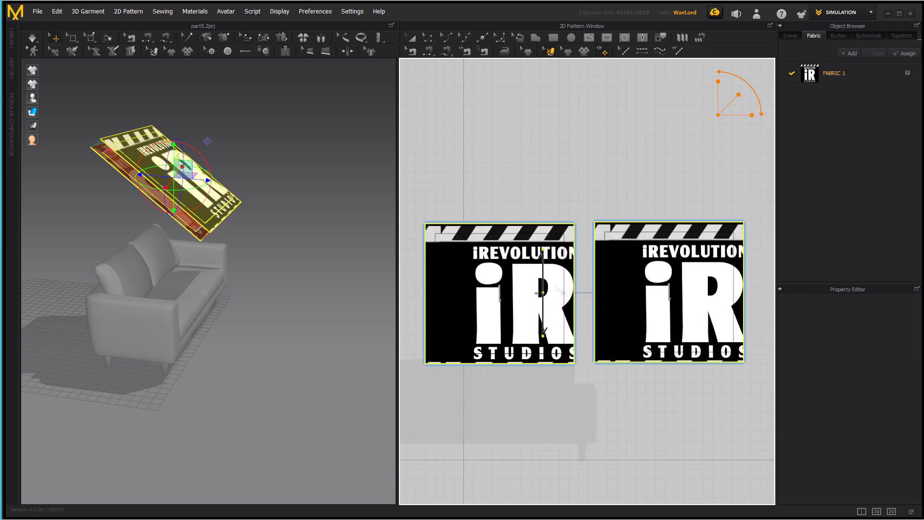
left_click_drag(545, 294, 523, 296)
right_click_drag(344, 180, 302, 186)
left_click(327, 153)
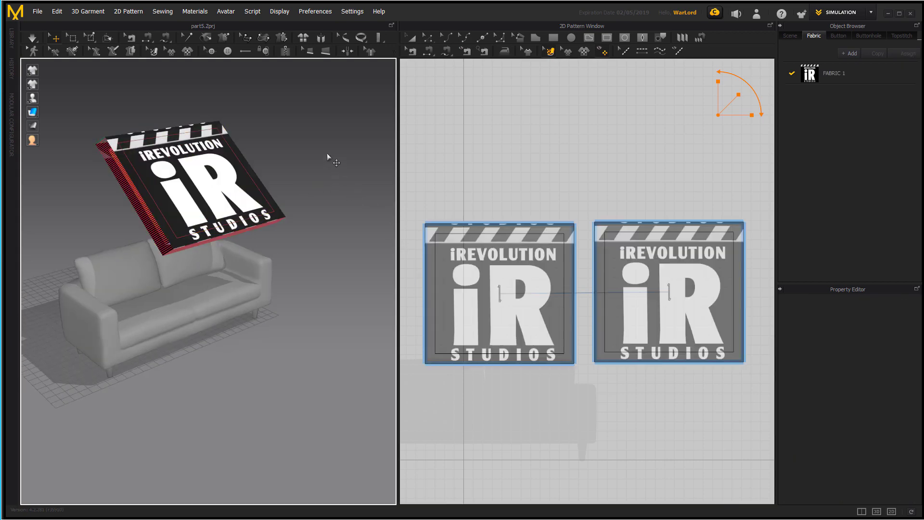
left_click(33, 38)
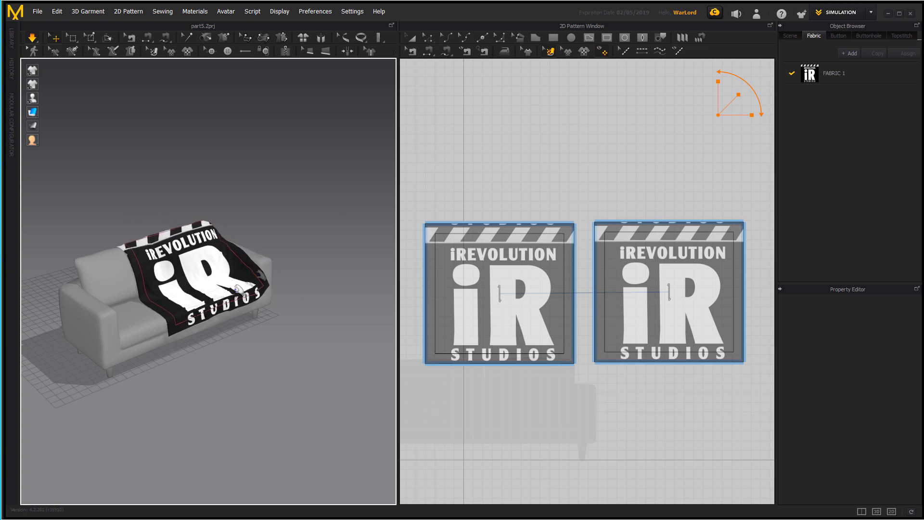
right_click_drag(295, 227, 266, 229)
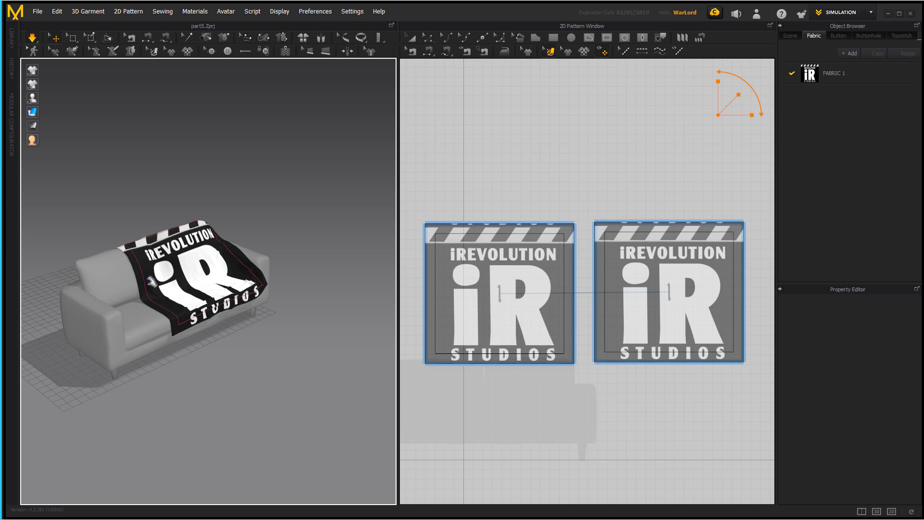
left_click_drag(151, 277, 112, 250)
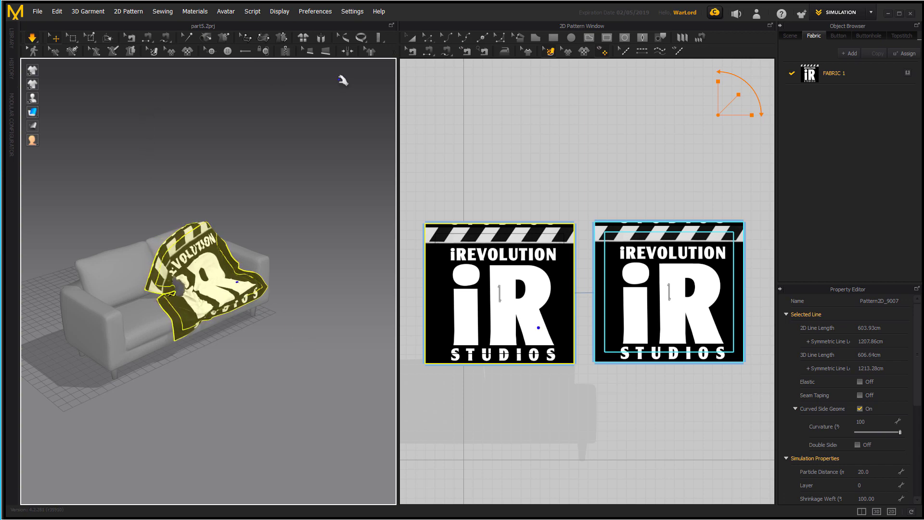
left_click(322, 39)
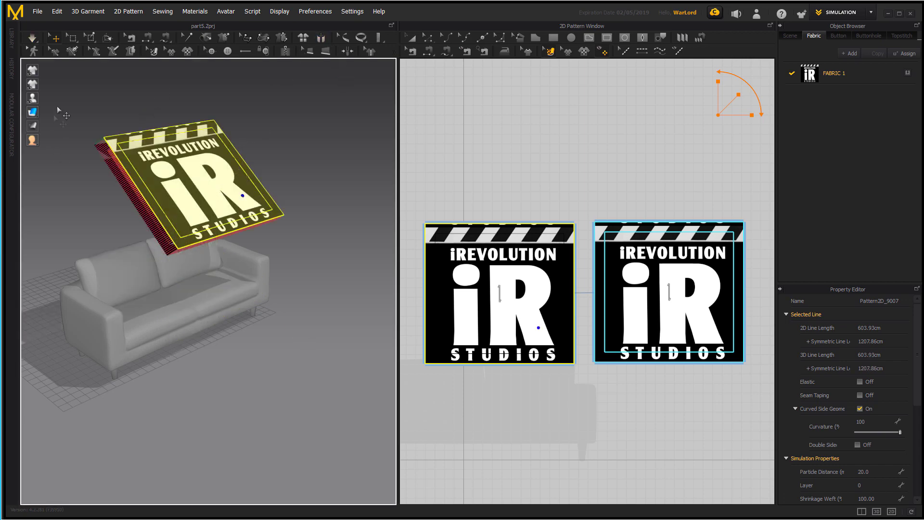
Rotate the blanket level, move it left over the couch, and re-run the drape simulation.
left_click_drag(205, 198, 153, 200)
key("ctrl+z")
left_click(204, 206)
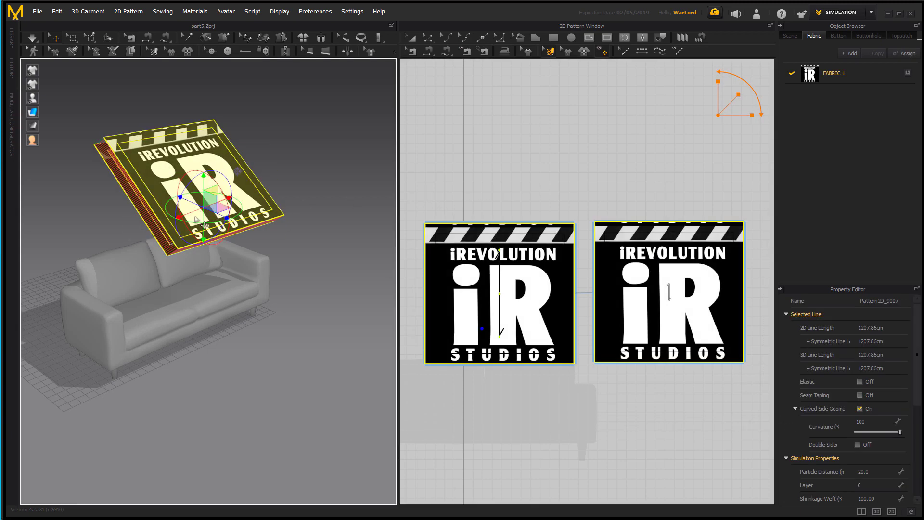
left_click_drag(194, 224, 208, 174)
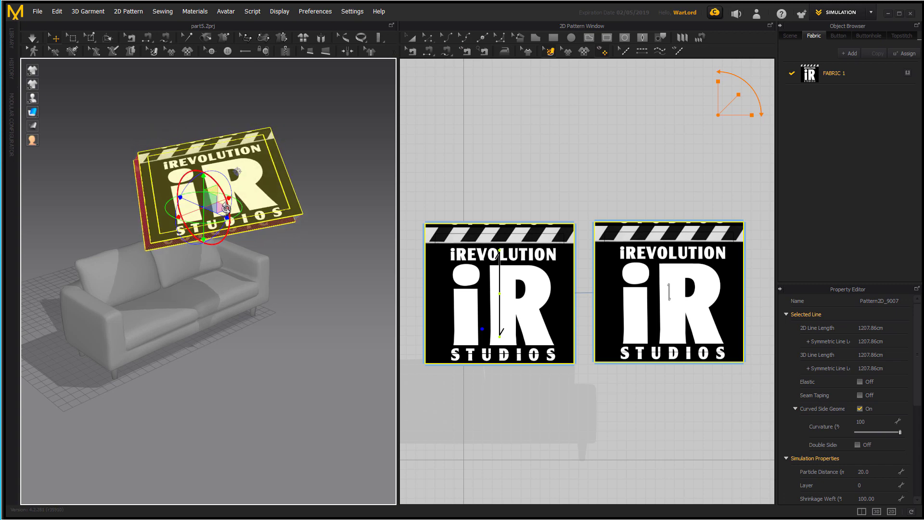
left_click_drag(222, 207, 204, 202)
left_click(31, 37)
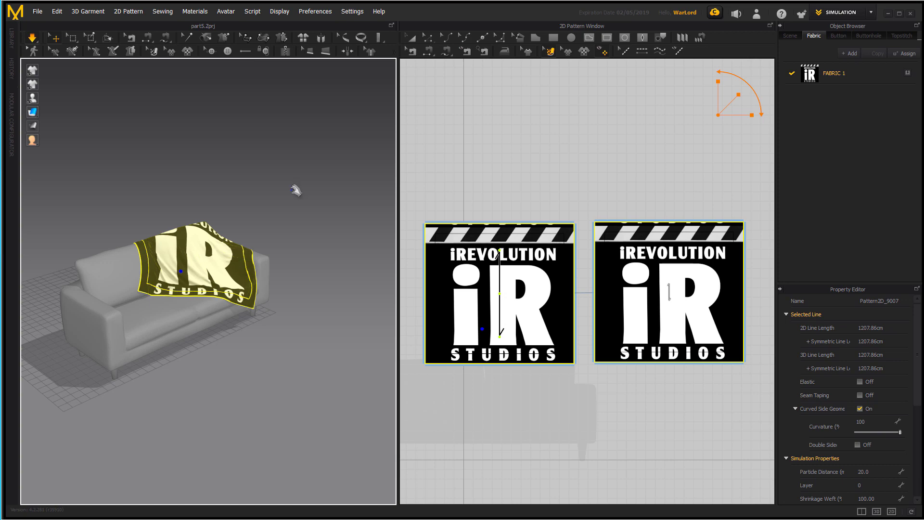
left_click(291, 202)
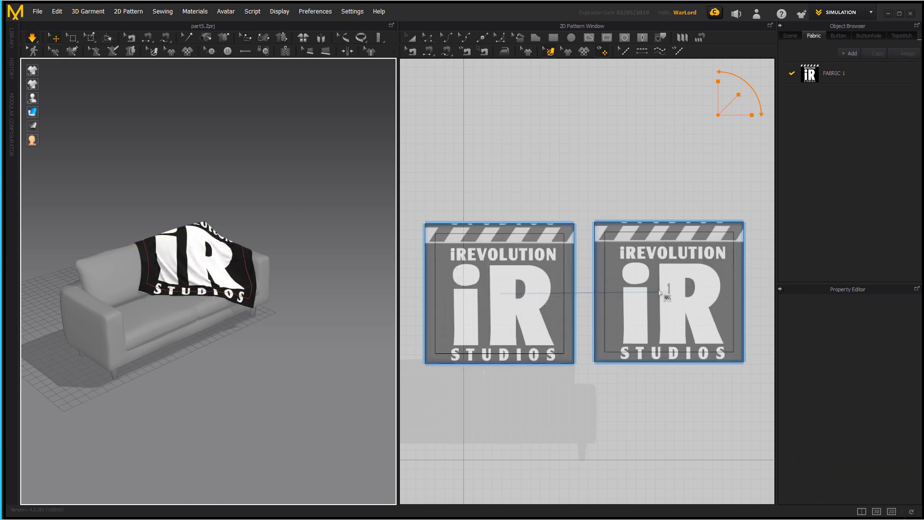
Select the blanket, check its Pressure in Simulation Properties, and open FABRIC 1's properties.
left_click(207, 270)
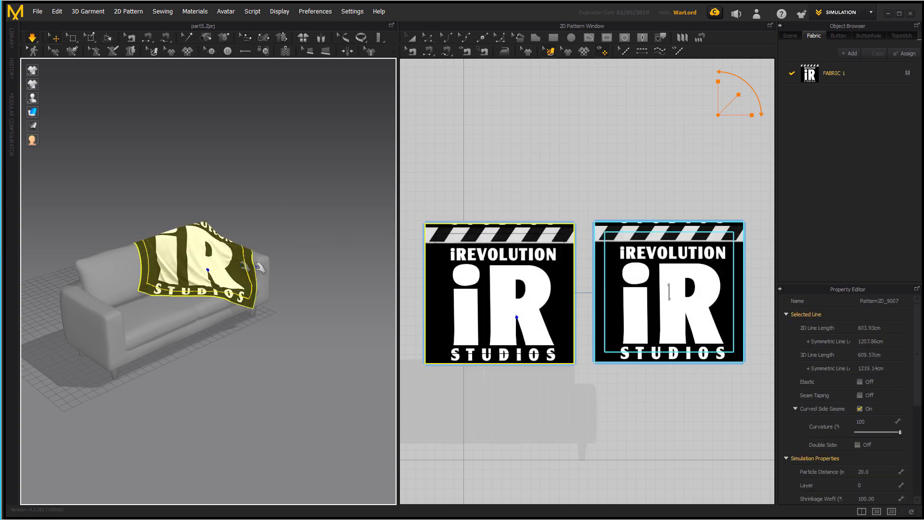
left_click(481, 289)
left_click_drag(922, 380, 919, 400)
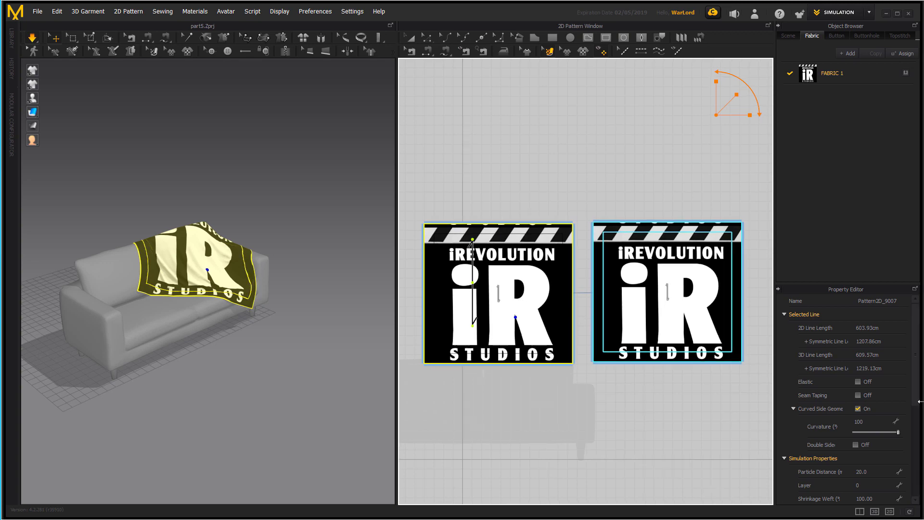
scroll(918, 414, "down", 3)
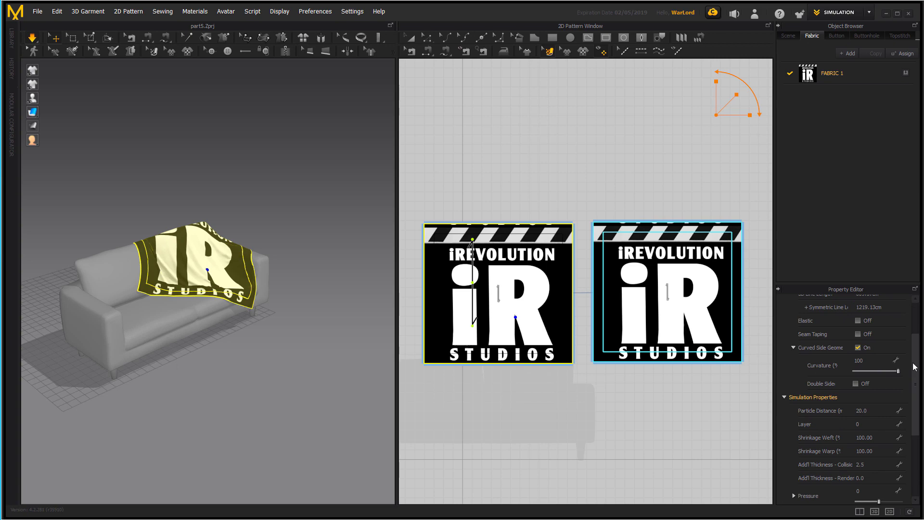
left_click_drag(915, 368, 917, 375)
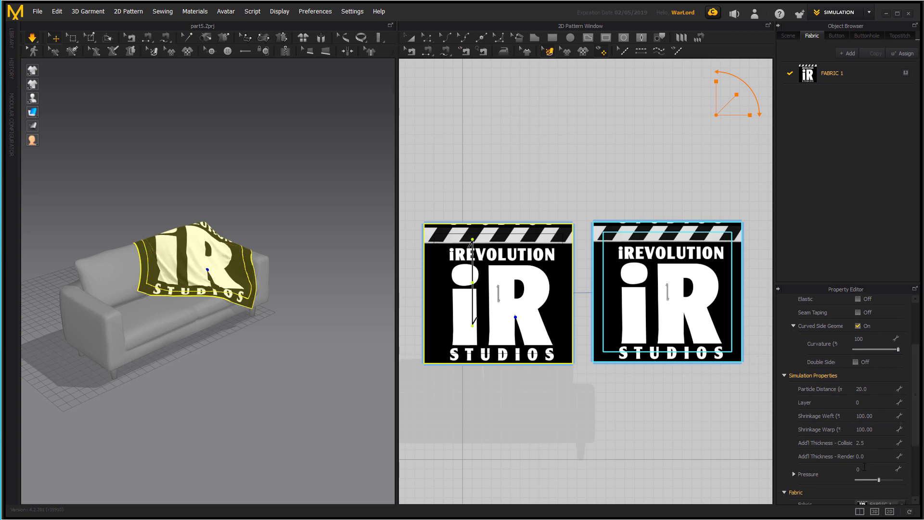
left_click(864, 467)
key("Return")
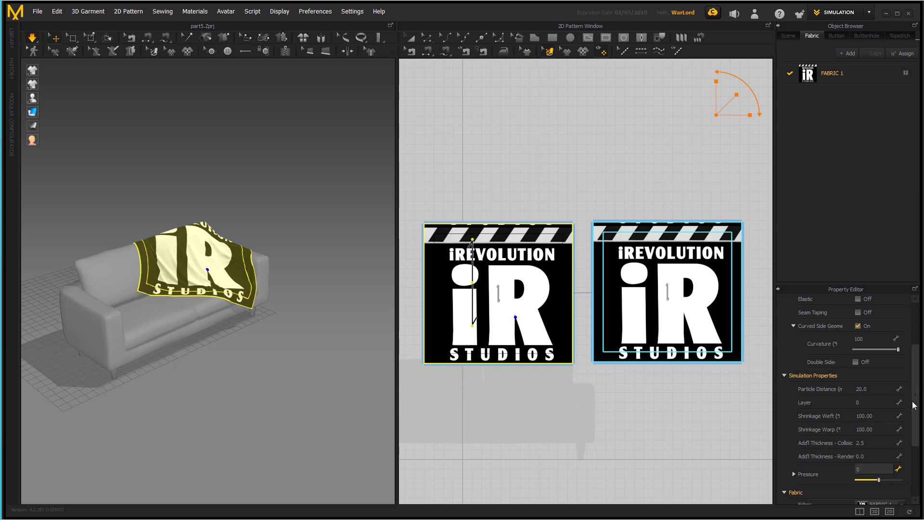
left_click_drag(916, 385, 917, 426)
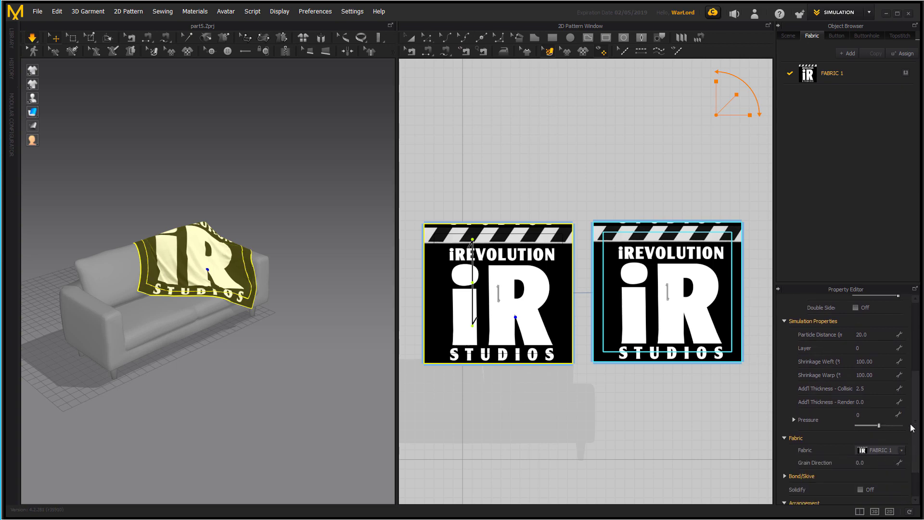
left_click(850, 77)
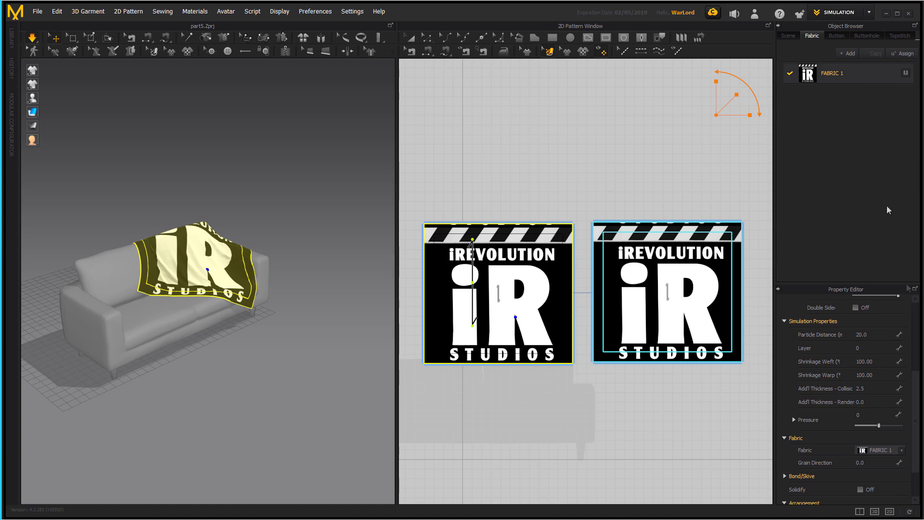
Open the Physical Property Preset list for FABRIC 1 and close it without choosing.
left_click(882, 484)
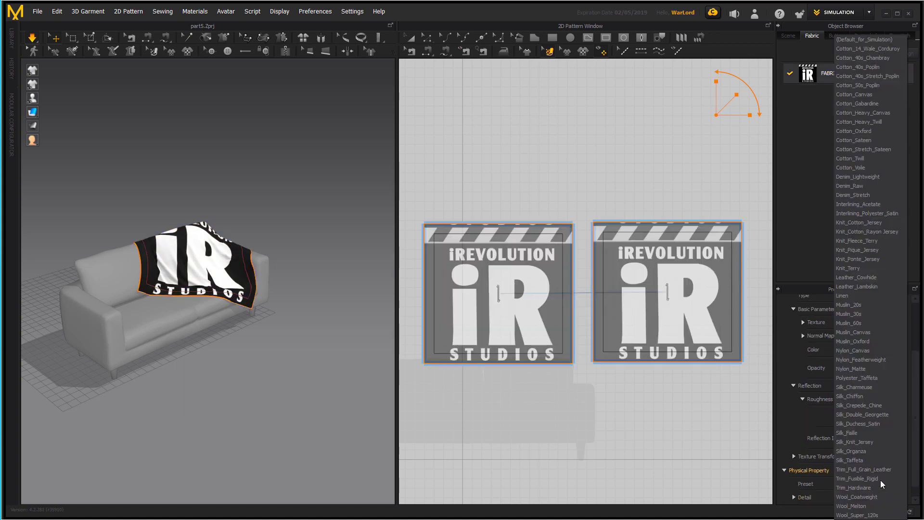
left_click(674, 432)
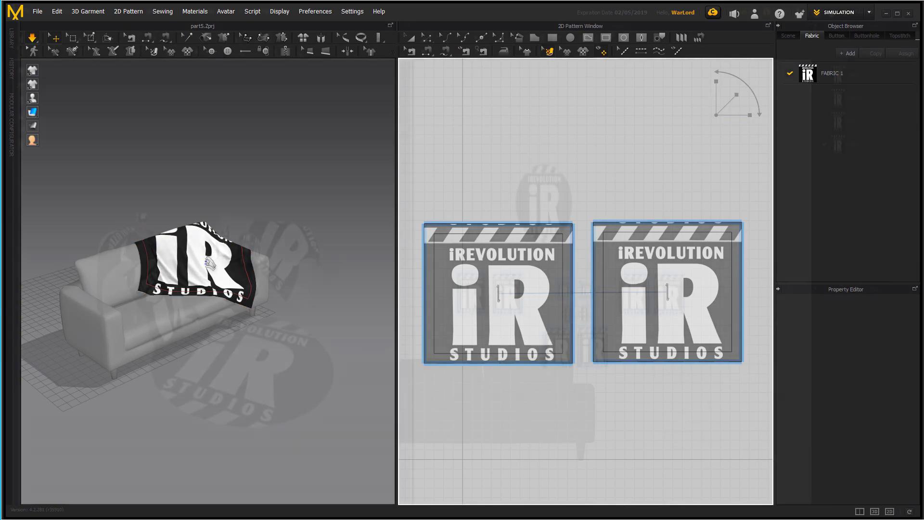